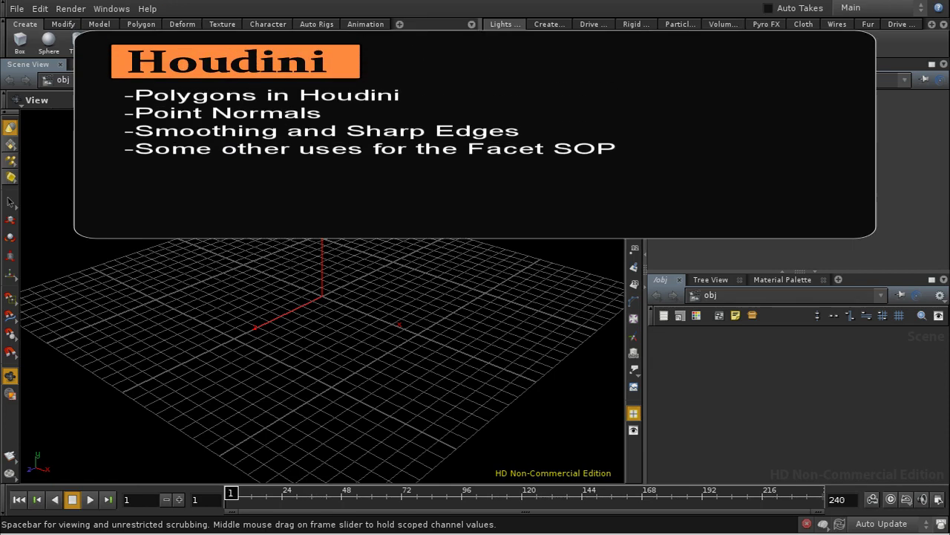
Zoom the view and place a unit box_object1 cube at the origin
{"action": "scroll", "coordinate": [476, 283], "scroll_direction": "up", "scroll_amount": 5}
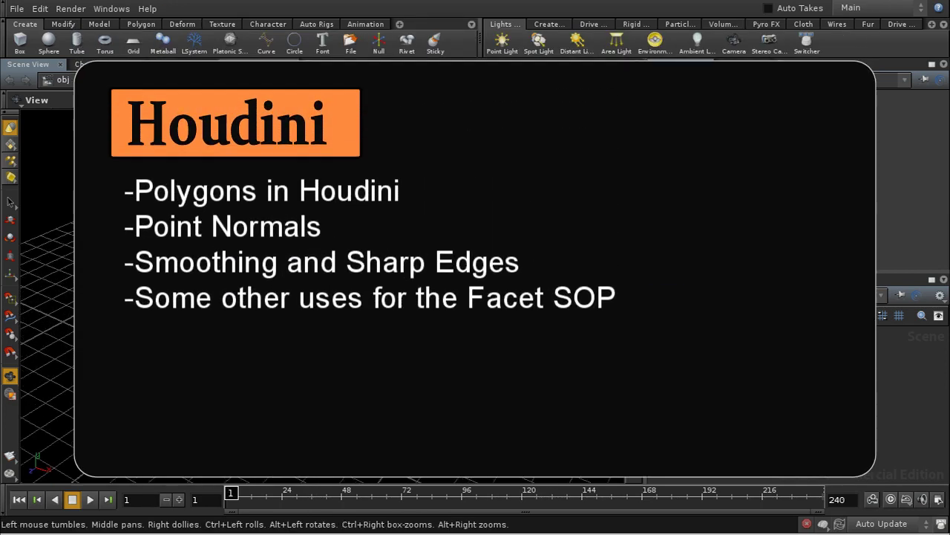
{"action": "scroll", "coordinate": [475, 282], "scroll_direction": "up", "scroll_amount": 2}
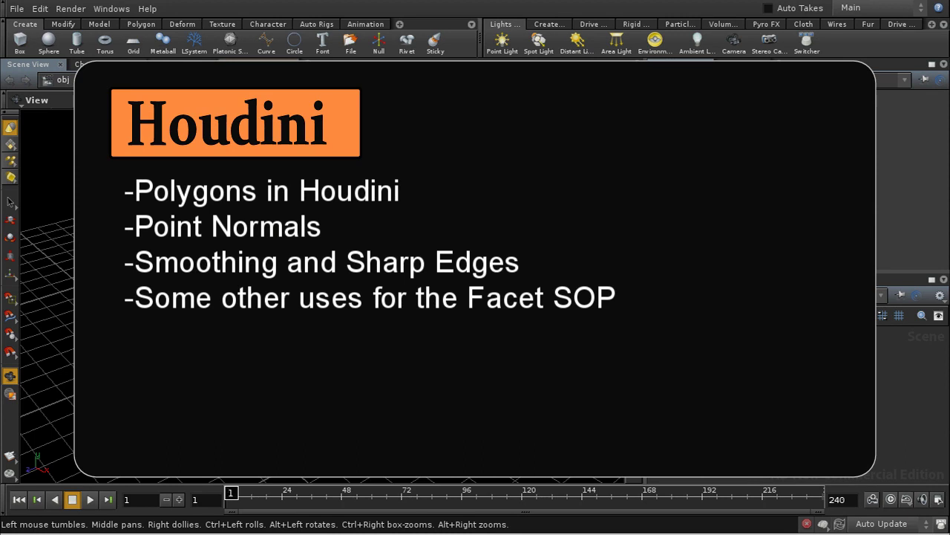
{"action": "scroll", "coordinate": [475, 282], "scroll_direction": "up", "scroll_amount": 2}
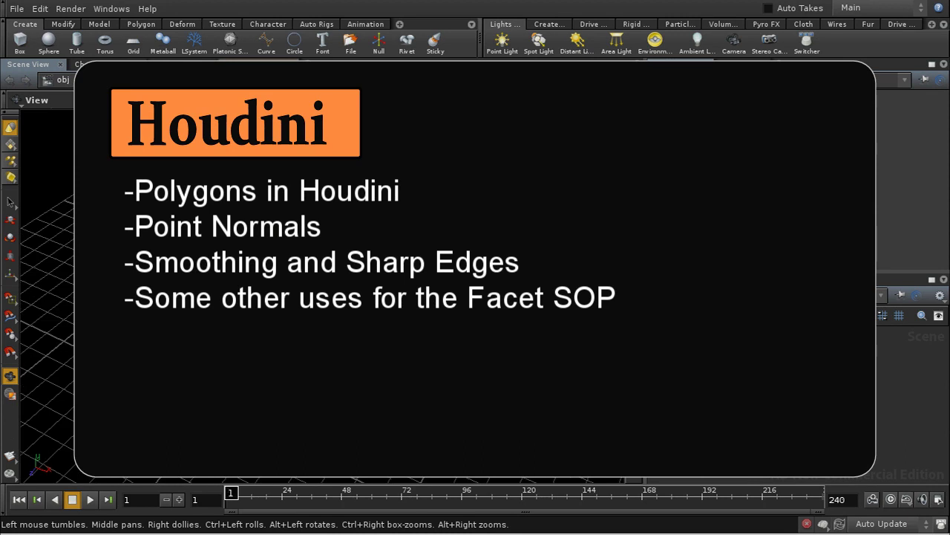
{"action": "scroll", "coordinate": [339, 335], "scroll_direction": "up", "scroll_amount": 2}
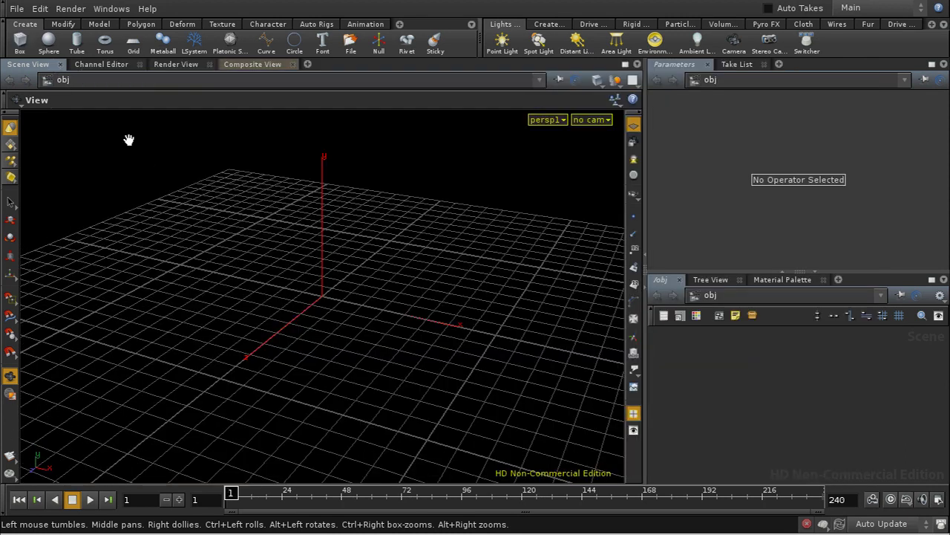
{"action": "left_click", "coordinate": [18, 42]}
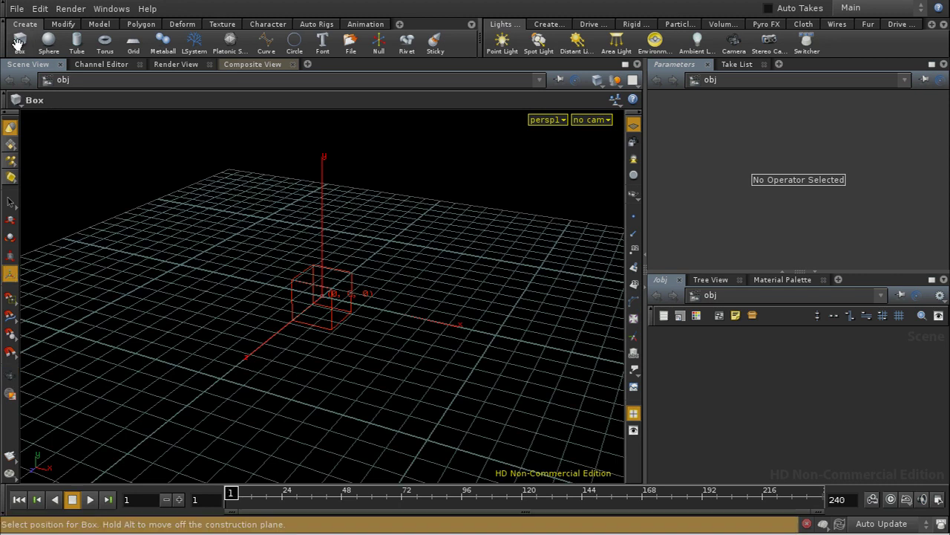
{"action": "left_click", "coordinate": [304, 280]}
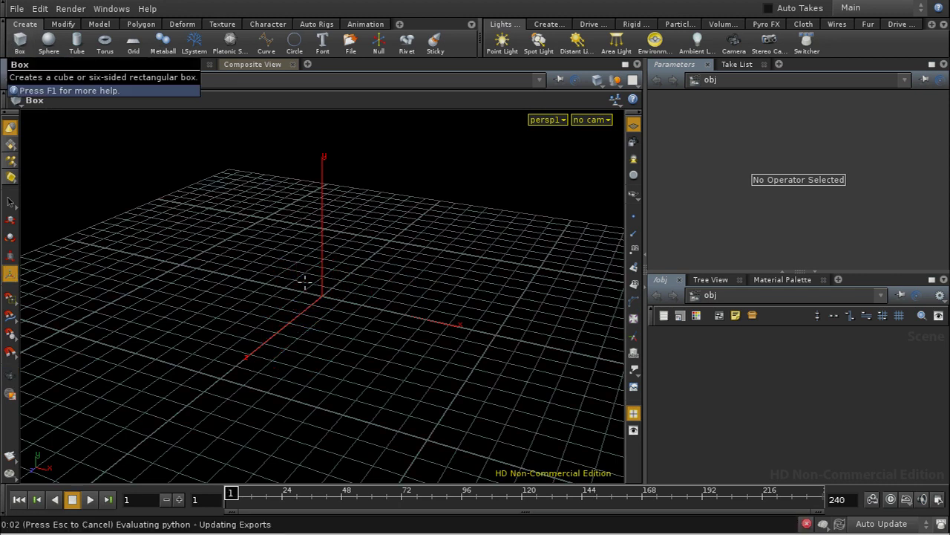
Frame the box, go inside box_object1, and set box1's Primitive Type to Polygon Mesh
{"action": "key", "text": "f"}
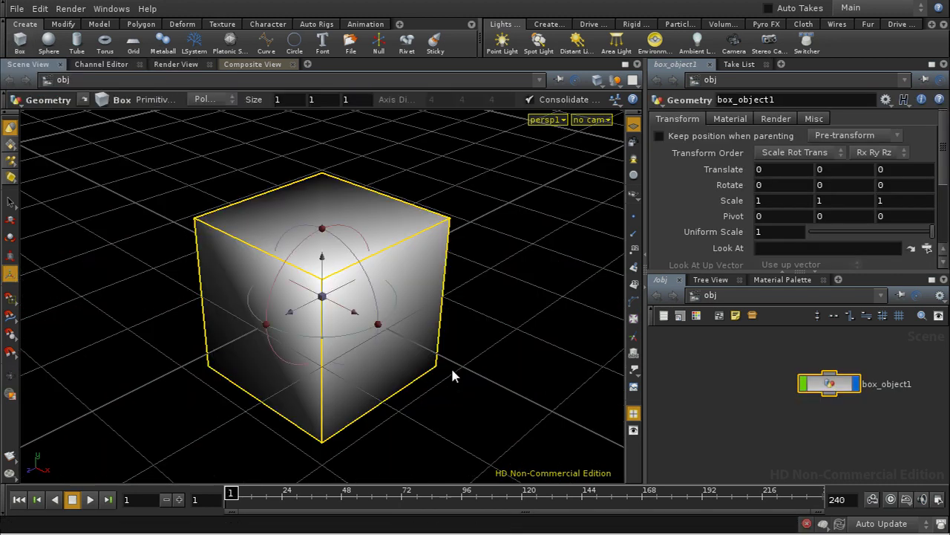
{"action": "double_click", "coordinate": [831, 381]}
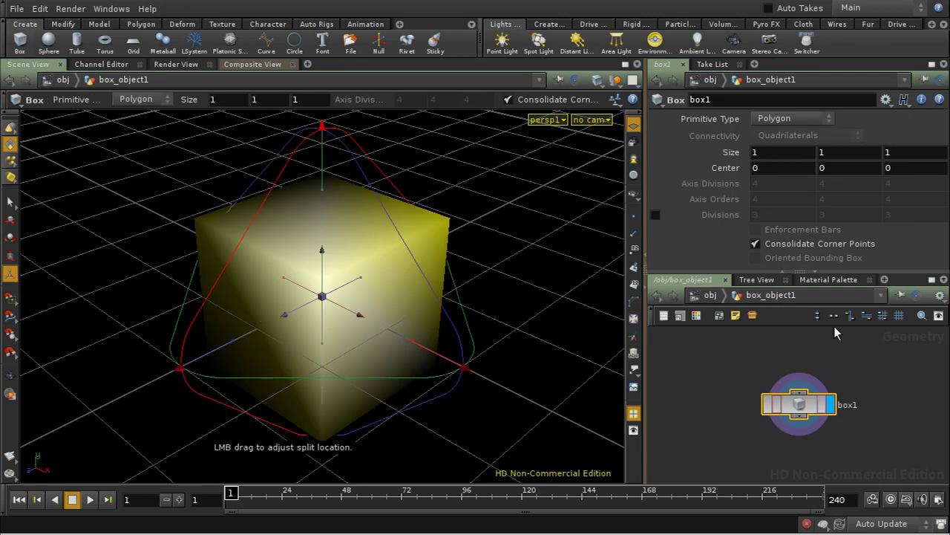
{"action": "left_click", "coordinate": [787, 121]}
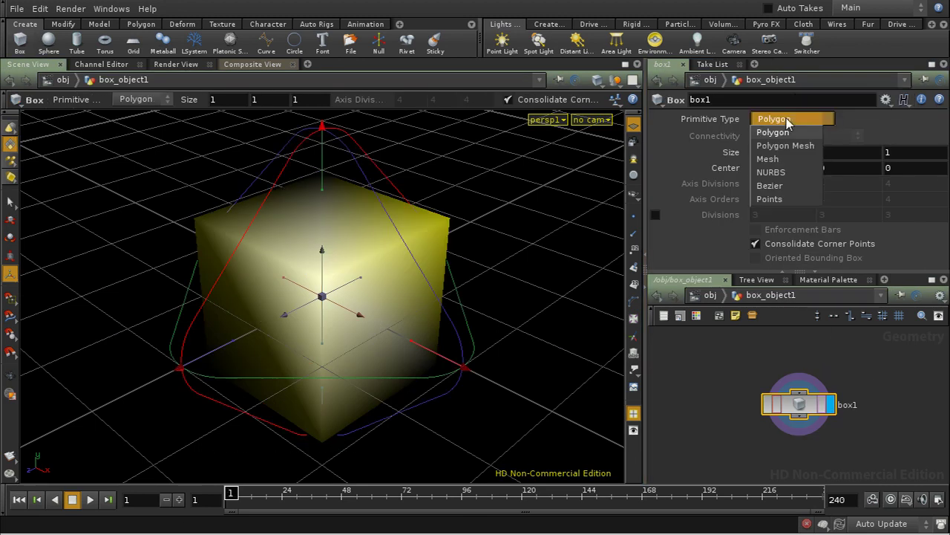
{"action": "left_click", "coordinate": [787, 122]}
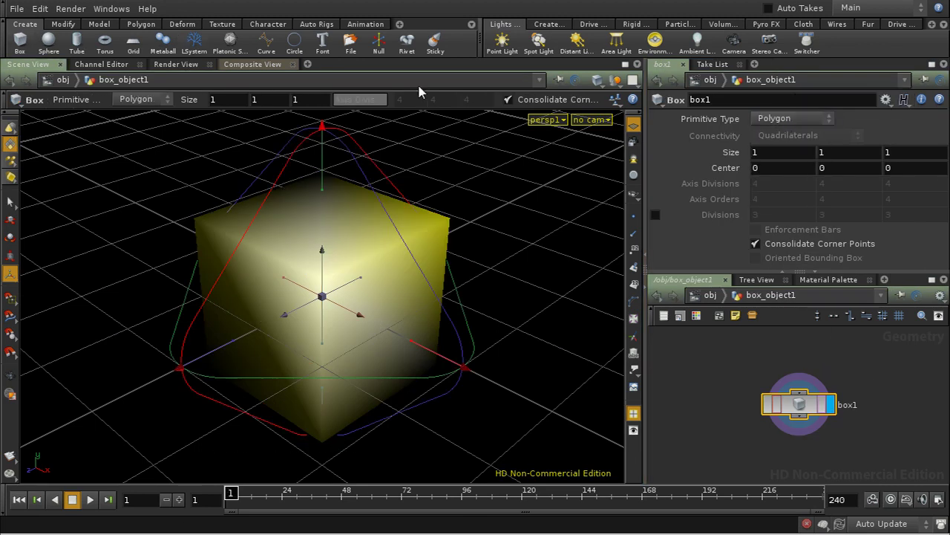
{"action": "left_click", "coordinate": [771, 117]}
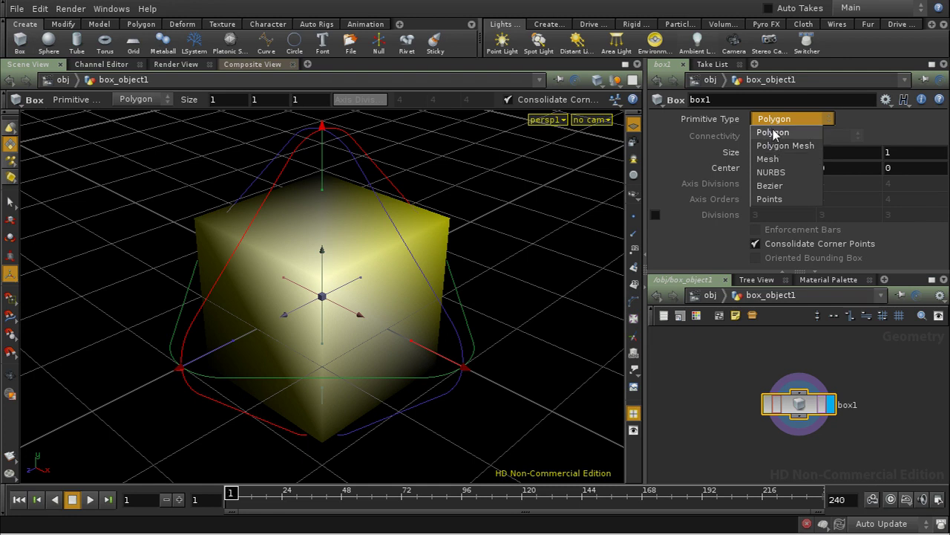
{"action": "left_click", "coordinate": [774, 146]}
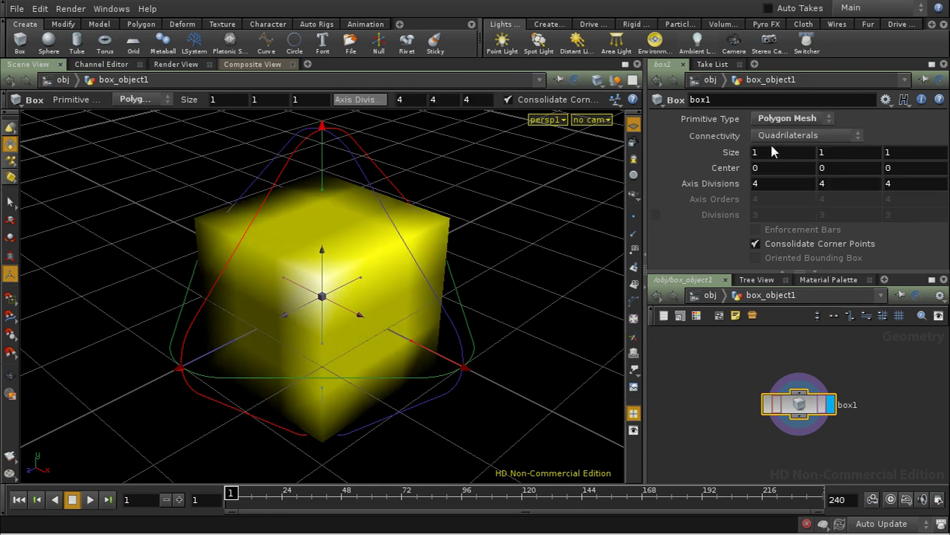
View the cube in wireframe from several angles, then set Primitive Type back to Polygon
{"action": "key", "text": "w"}
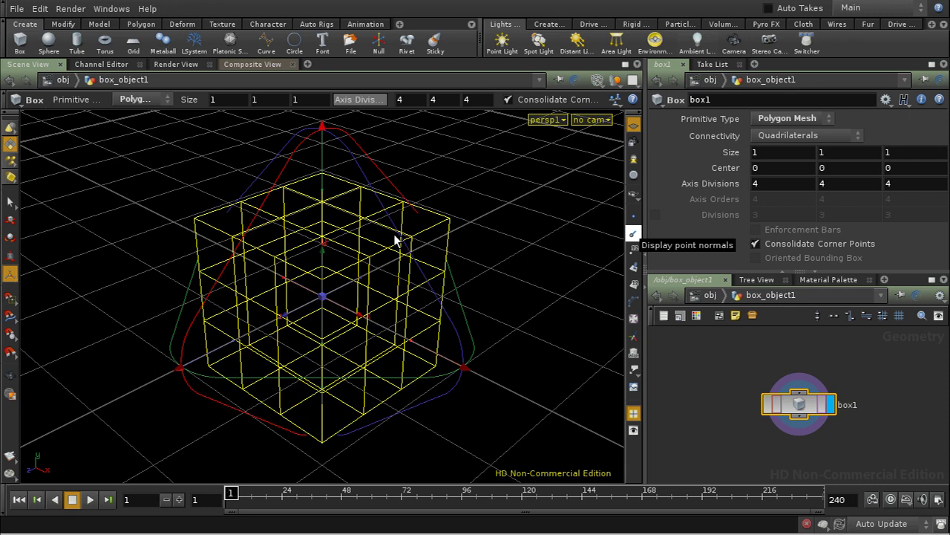
{"action": "key", "text": "Escape"}
{"action": "mouse_move", "coordinate": [394, 304]}
{"action": "left_mouse_down"}
{"action": "mouse_move", "coordinate": [474, 280]}
{"action": "mouse_move", "coordinate": [409, 311]}
{"action": "mouse_move", "coordinate": [393, 299]}
{"action": "left_mouse_up"}
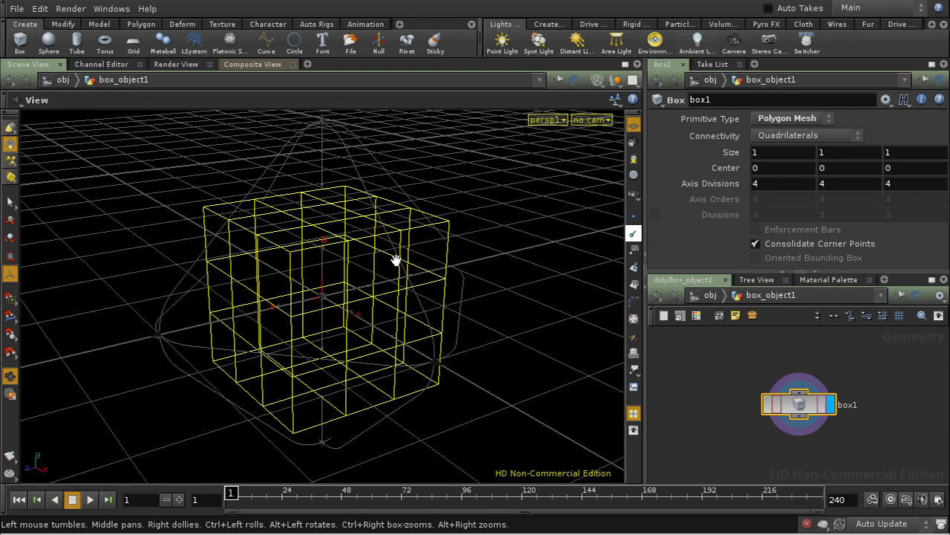
{"action": "left_click_drag", "start_coordinate": [394, 260], "coordinate": [394, 302]}
{"action": "left_click_drag", "start_coordinate": [323, 312], "coordinate": [527, 307]}
{"action": "key", "text": "Return"}
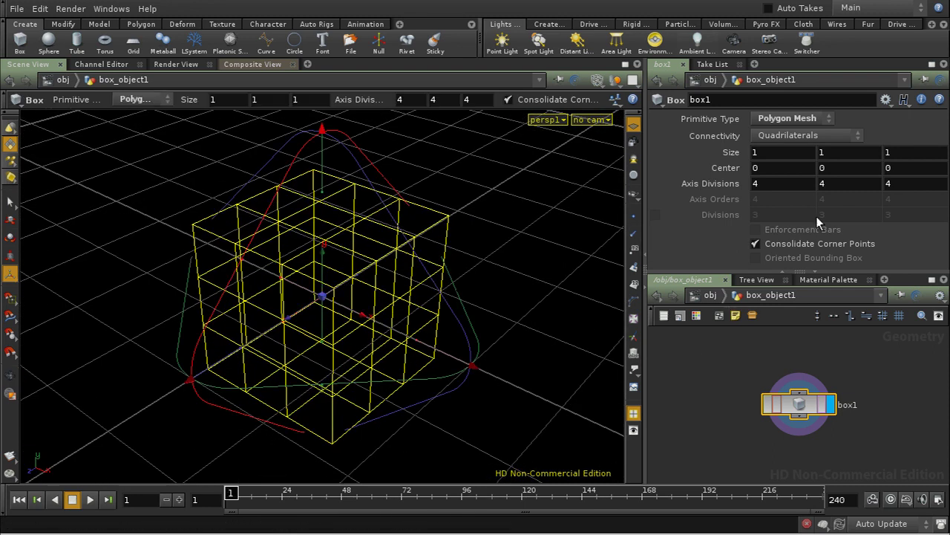
{"action": "left_click", "coordinate": [793, 117]}
{"action": "left_click", "coordinate": [790, 129]}
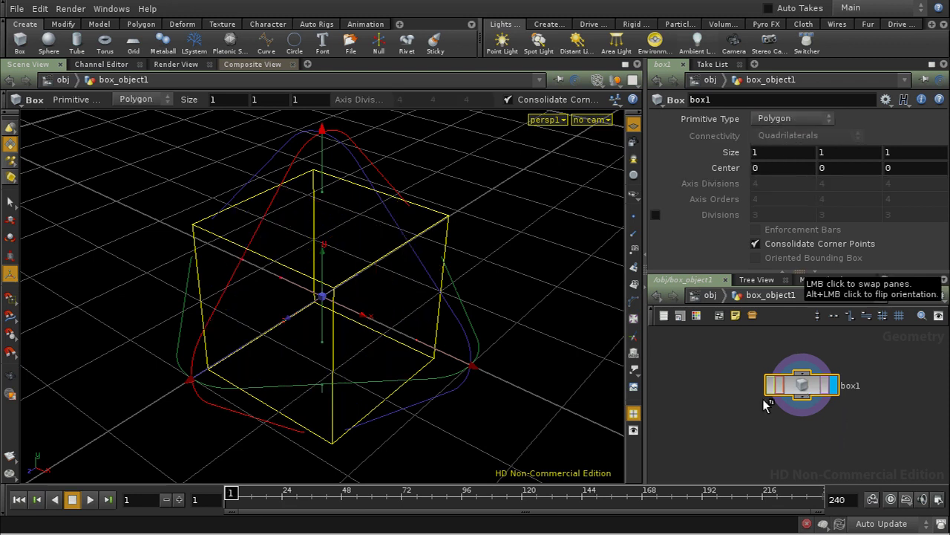
Check box1's info: 8 points, 6 primitives, 24 vertices, 6 polygons; then orbit the view
{"action": "middle_click", "coordinate": [808, 390]}
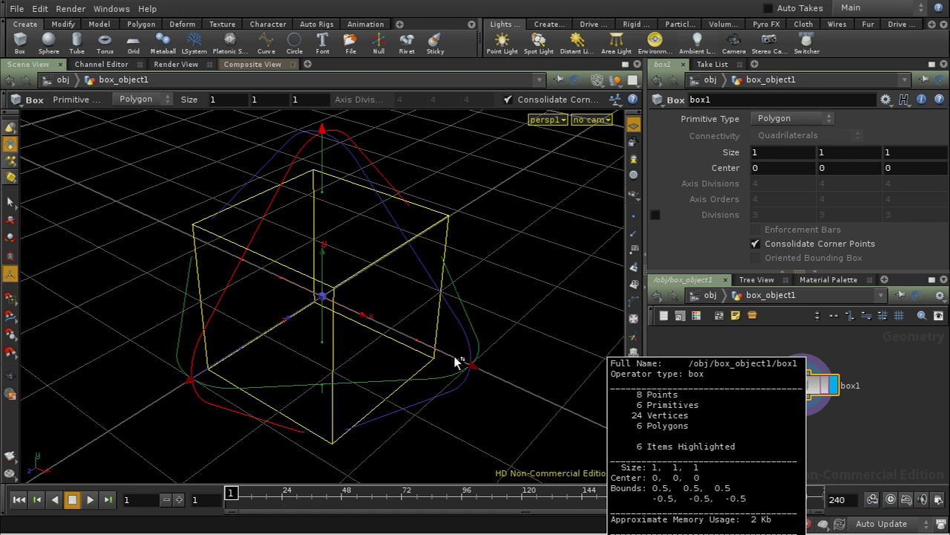
{"action": "middle_click_drag", "start_coordinate": [712, 406], "coordinate": [712, 404]}
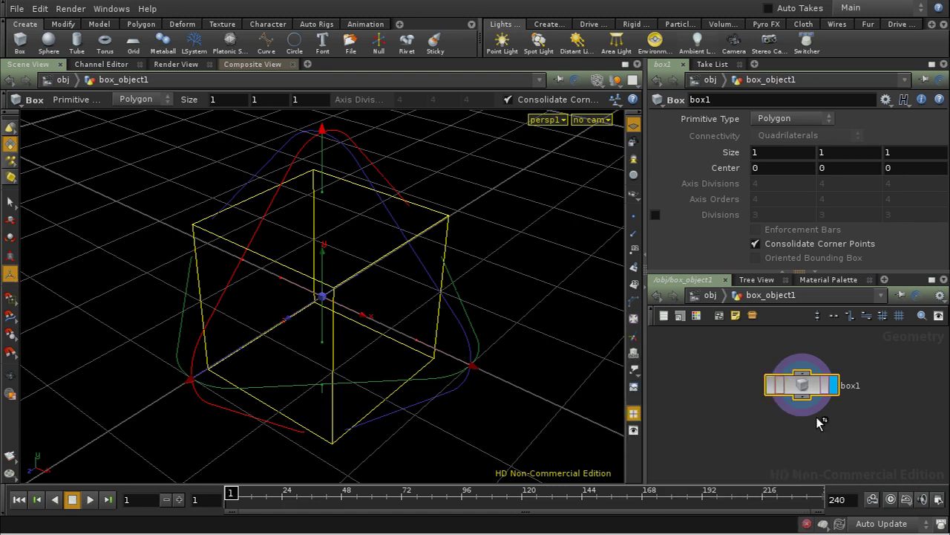
{"action": "key", "text": "Escape"}
{"action": "left_click_drag", "start_coordinate": [441, 246], "coordinate": [406, 242]}
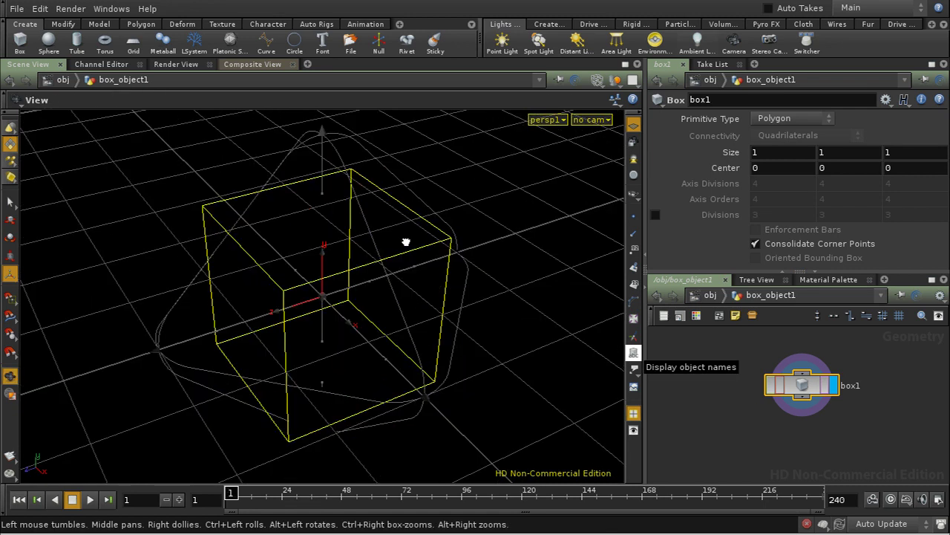
{"action": "key", "text": "Return"}
{"action": "left_click", "coordinate": [307, 64]}
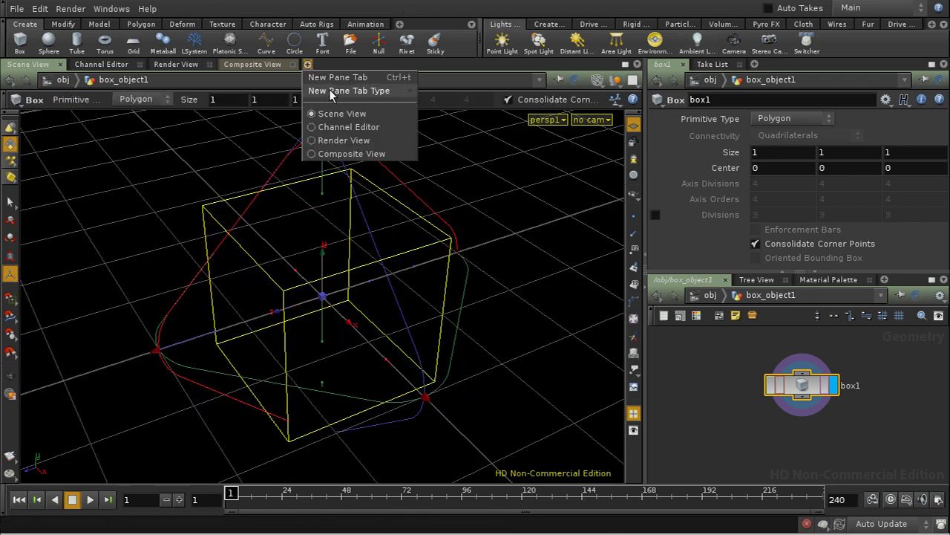
Add a Details View pane tab listing box1's eight point P coordinates
{"action": "mouse_move", "coordinate": [406, 92]}
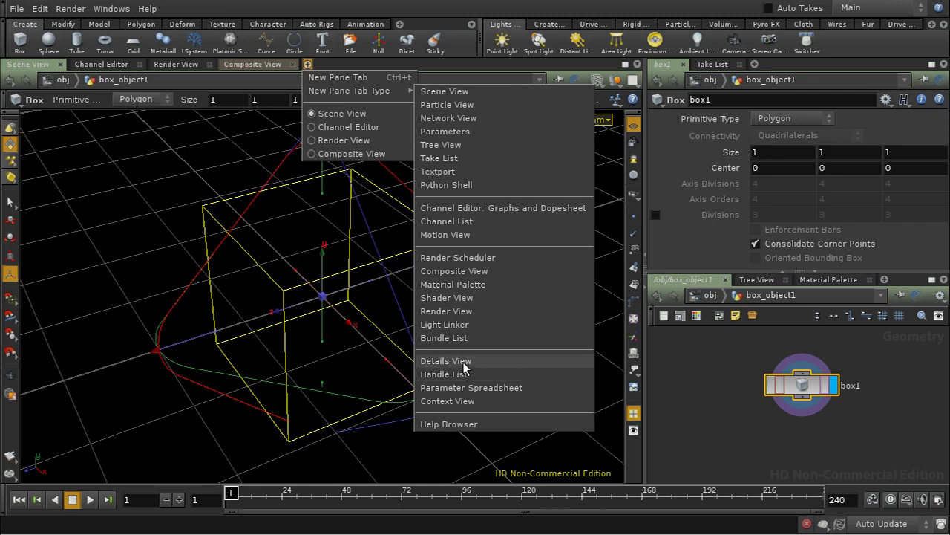
{"action": "left_click", "coordinate": [445, 361]}
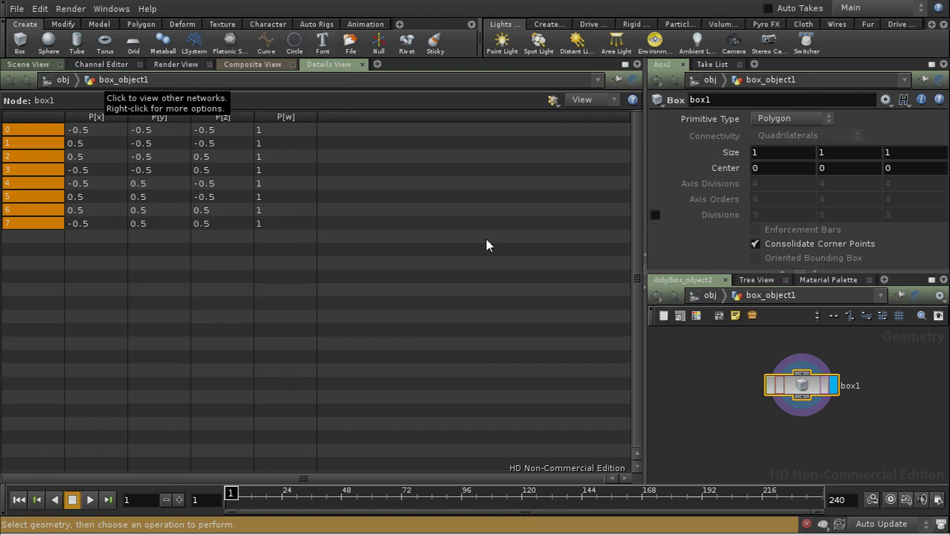
{"action": "left_click", "coordinate": [553, 101]}
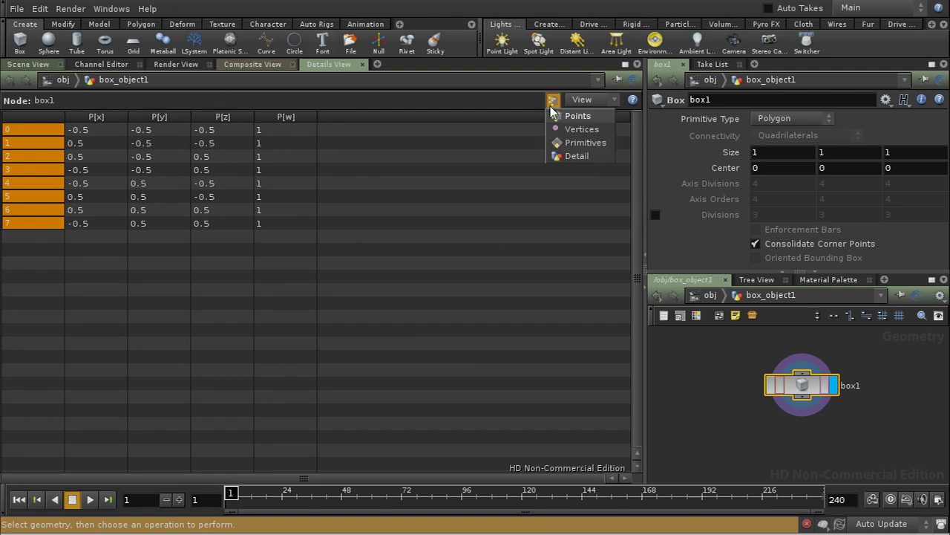
Switch the Details View through Detail and Primitives, ending on the eight point positions
{"action": "left_click", "coordinate": [577, 157]}
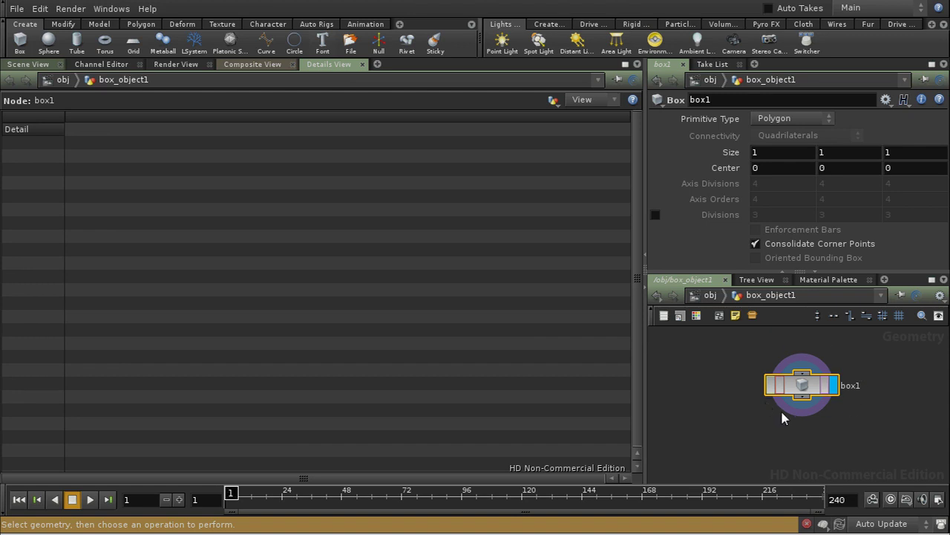
{"action": "key", "text": "h"}
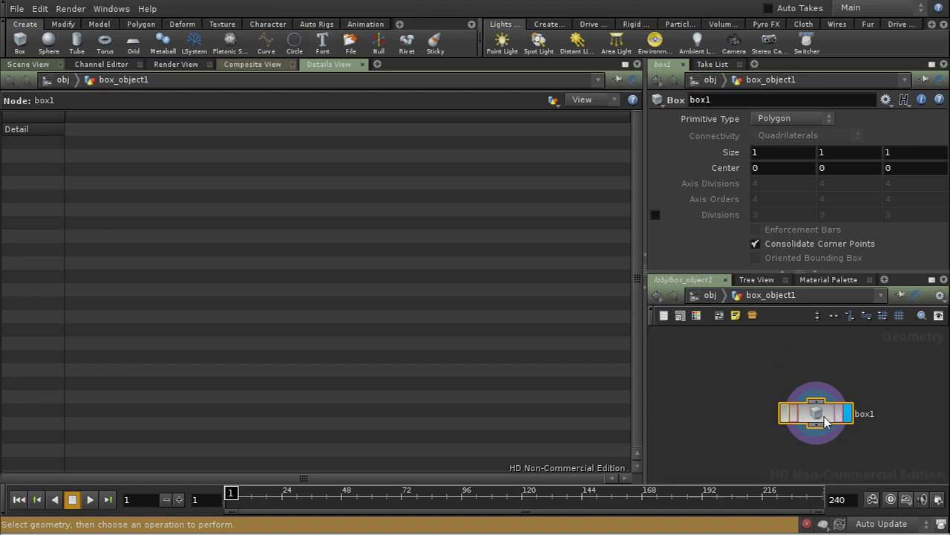
{"action": "left_click_drag", "start_coordinate": [824, 416], "coordinate": [799, 403]}
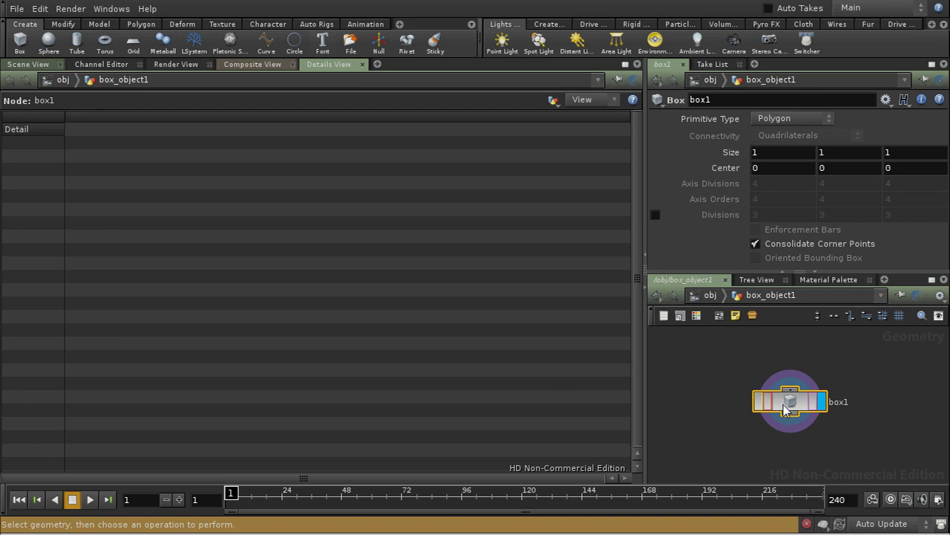
{"action": "left_click", "coordinate": [553, 102]}
{"action": "left_click", "coordinate": [561, 142]}
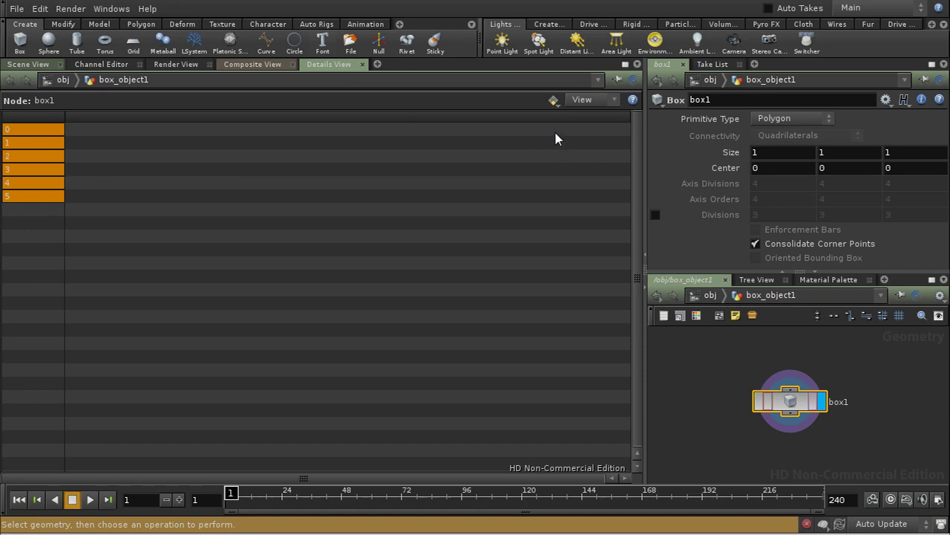
{"action": "left_click", "coordinate": [553, 101]}
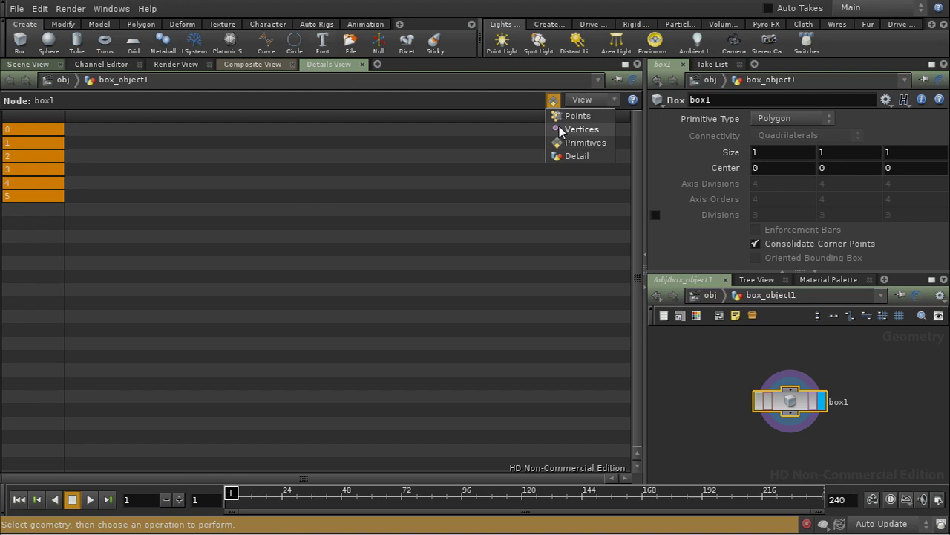
{"action": "left_click", "coordinate": [560, 116]}
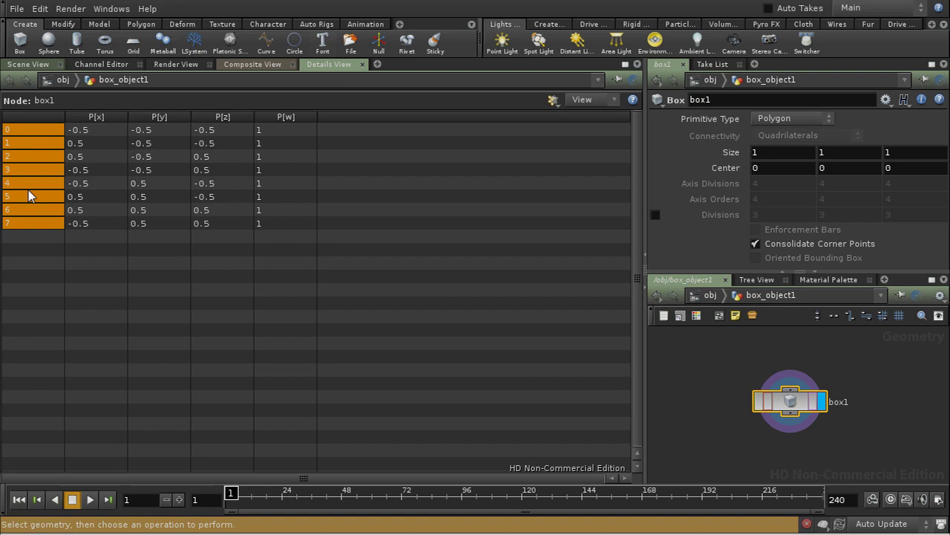
{"action": "left_click", "coordinate": [553, 100]}
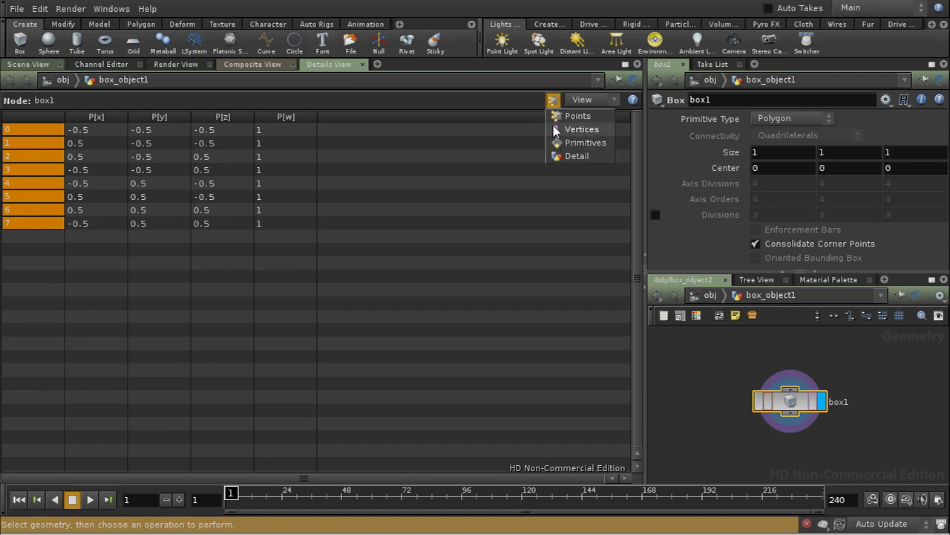
List box1's vertices, then return to Scene View and drag a render region over the box
{"action": "left_click", "coordinate": [557, 130]}
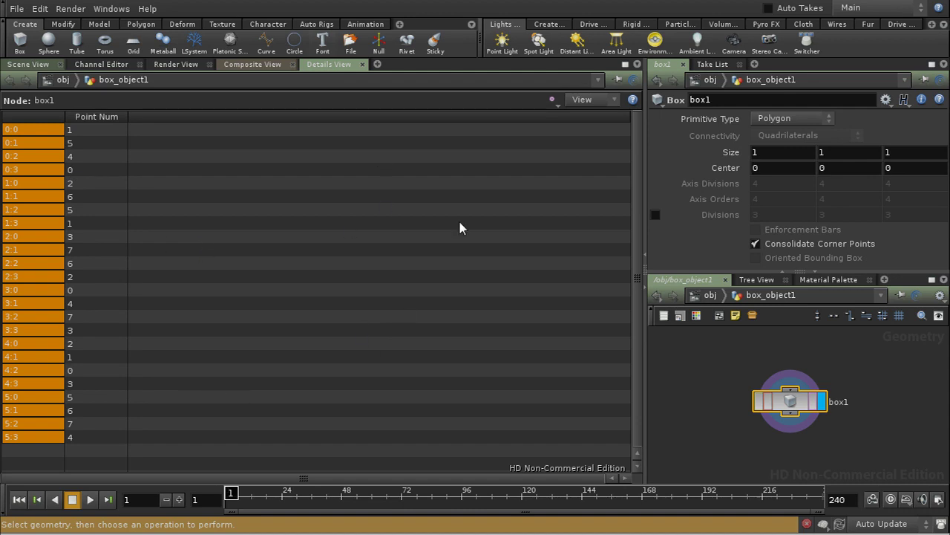
{"action": "middle_click_drag", "start_coordinate": [714, 405], "coordinate": [717, 373]}
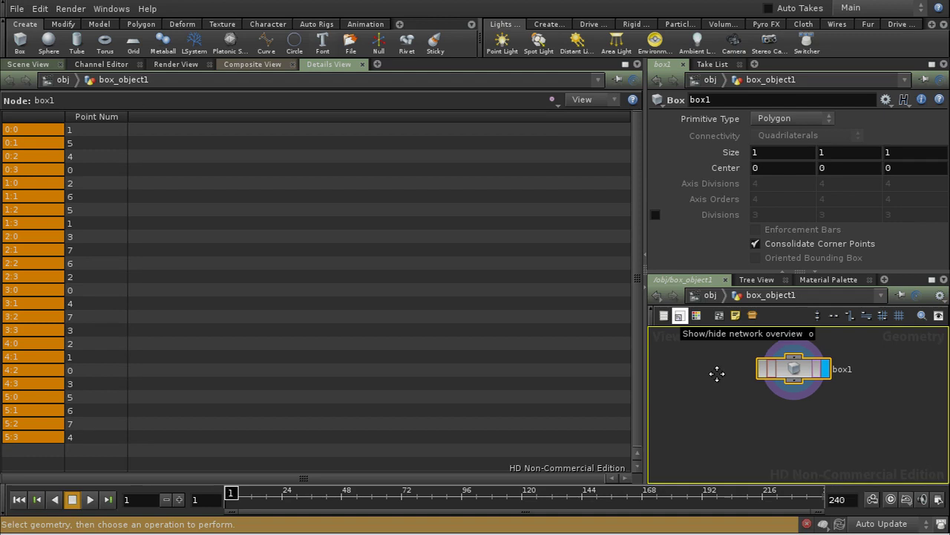
{"action": "left_click", "coordinate": [28, 64]}
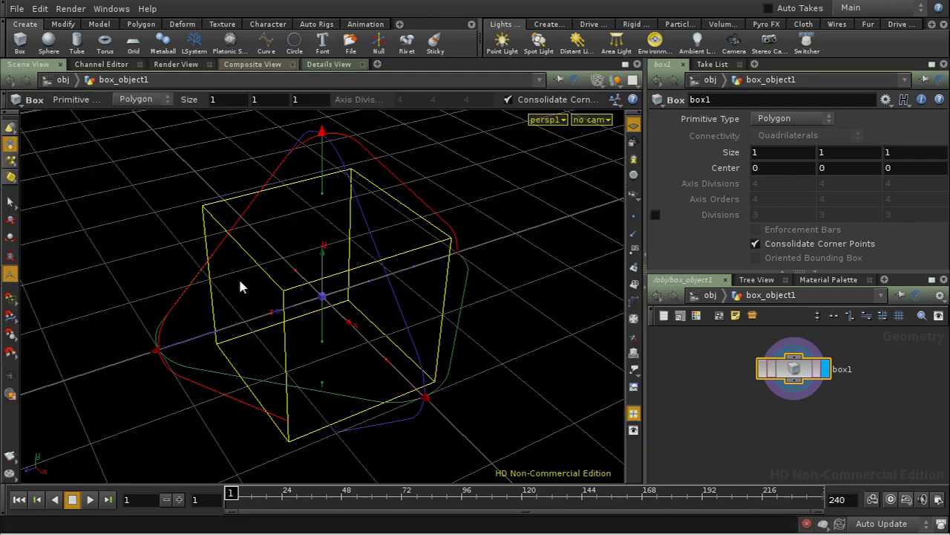
{"action": "left_click", "coordinate": [10, 375]}
{"action": "left_click_drag", "start_coordinate": [103, 159], "coordinate": [482, 441]}
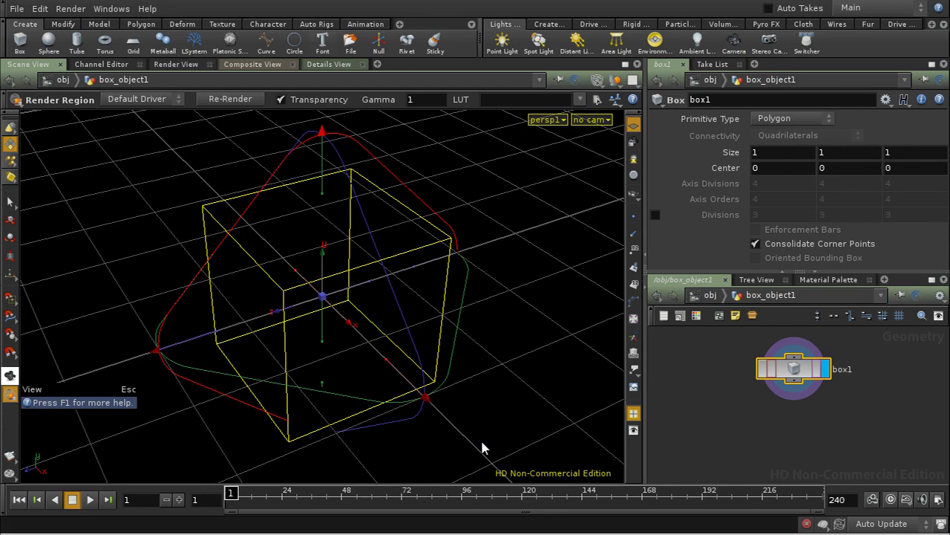
Render a region preview of the shaded box, then switch back to the Select tool
{"action": "left_click_drag", "start_coordinate": [482, 441], "coordinate": [102, 160]}
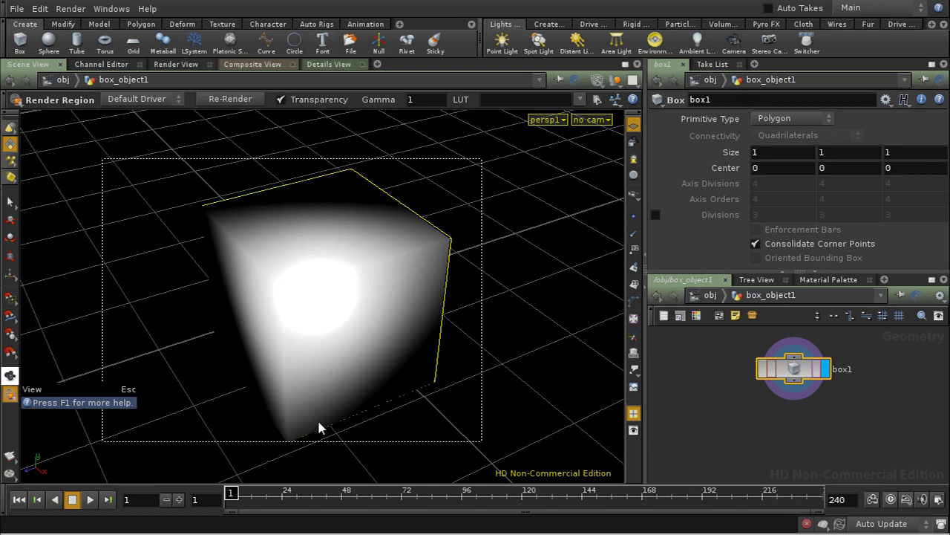
{"action": "left_click", "coordinate": [4, 202]}
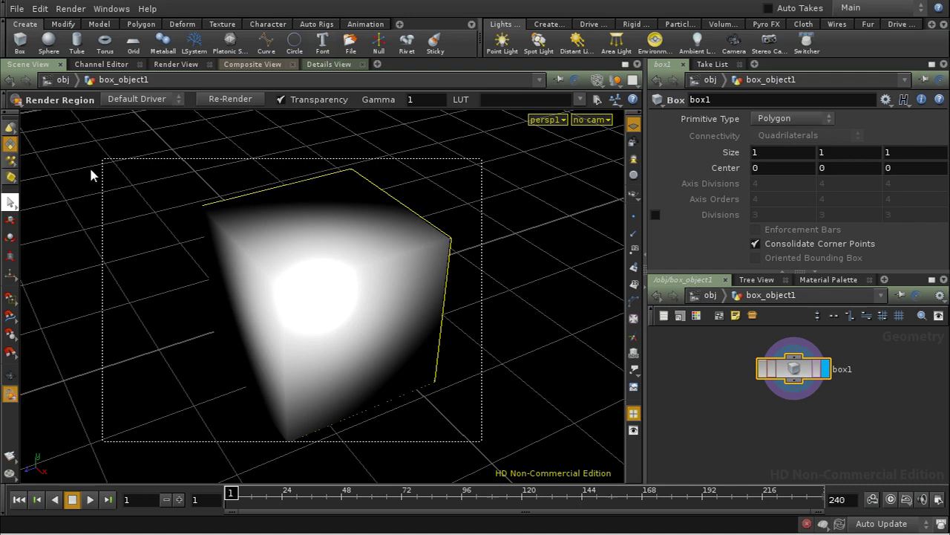
Close the render preview and turn on point normal display in the viewport
{"action": "key", "text": "s"}
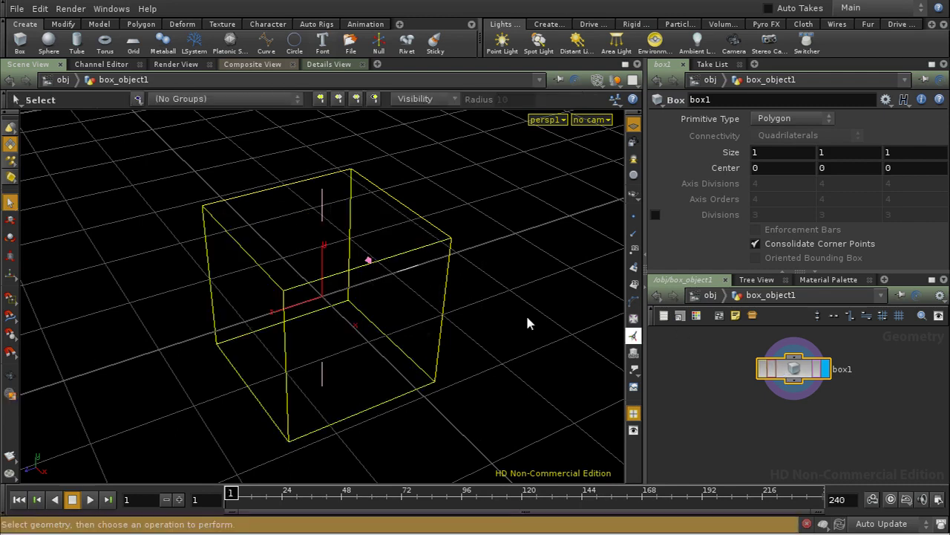
{"action": "left_click_drag", "start_coordinate": [513, 311], "coordinate": [542, 318]}
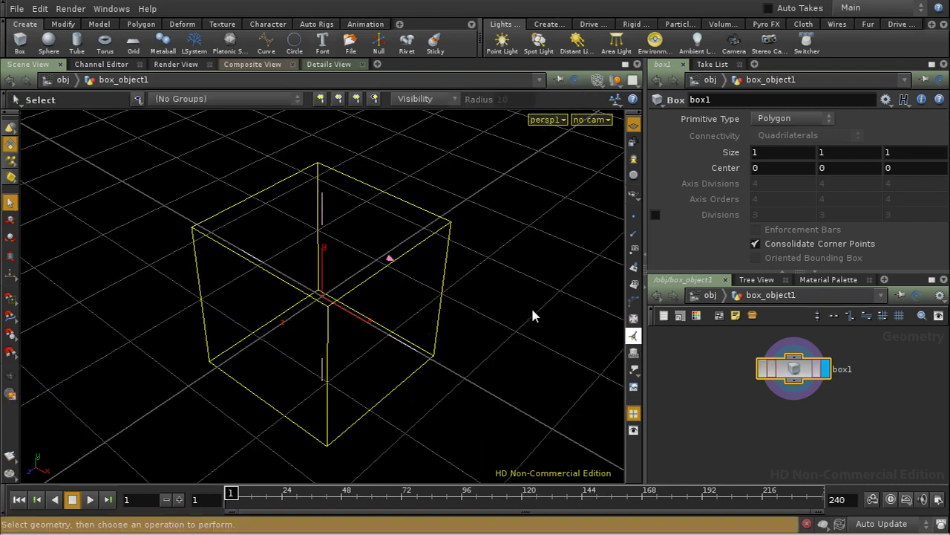
{"action": "left_click", "coordinate": [633, 233]}
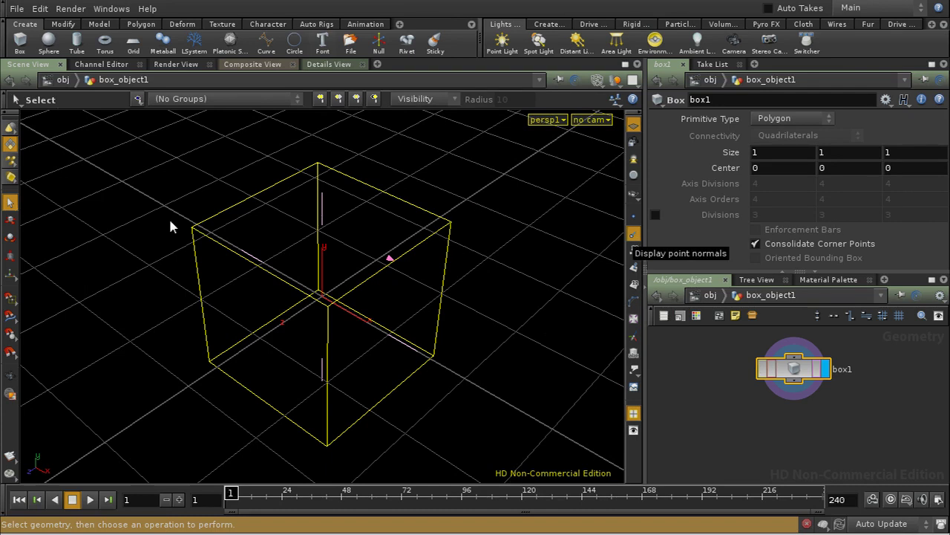
Add a Point node below box1 with Keep Normal changed to Add Normal
{"action": "key", "text": "Tab"}
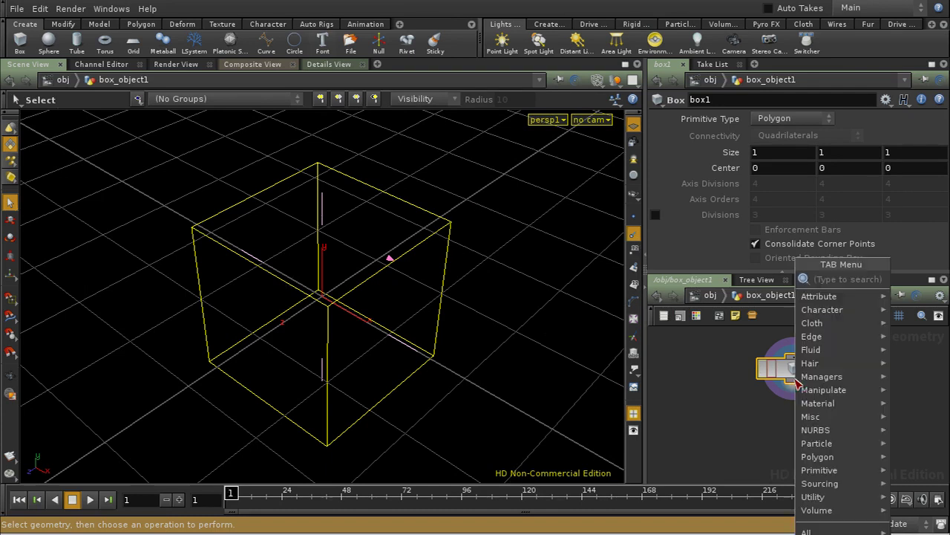
{"action": "type", "text": "po"}
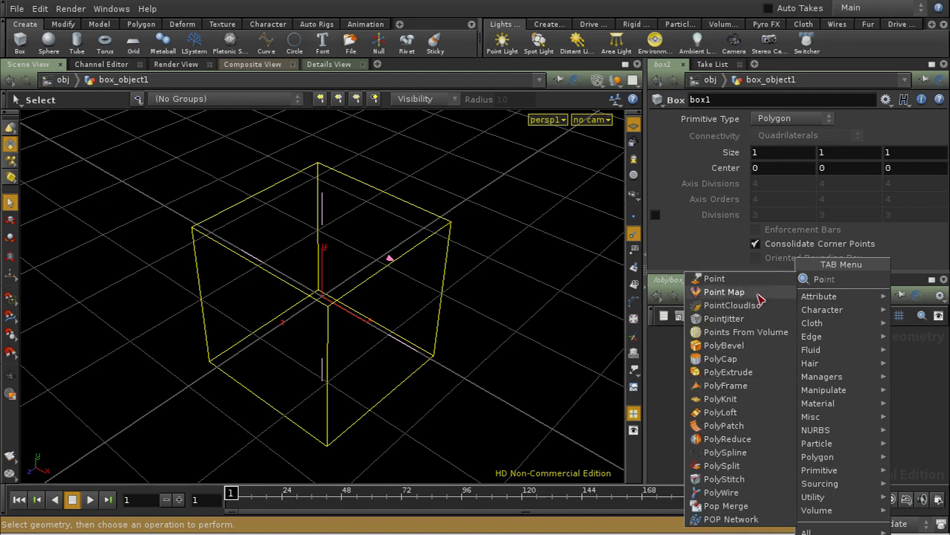
{"action": "left_click", "coordinate": [784, 277]}
{"action": "left_click", "coordinate": [800, 422]}
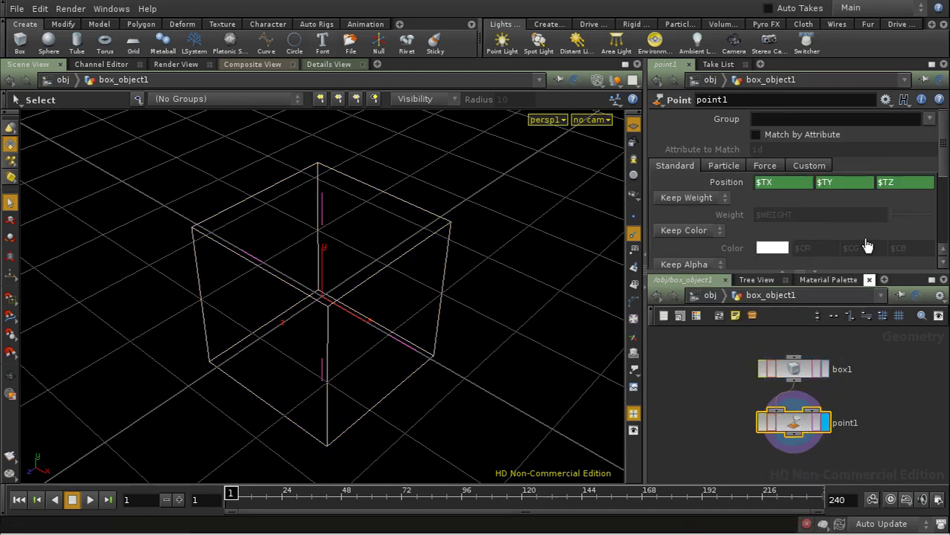
{"action": "left_click_drag", "start_coordinate": [943, 158], "coordinate": [906, 200]}
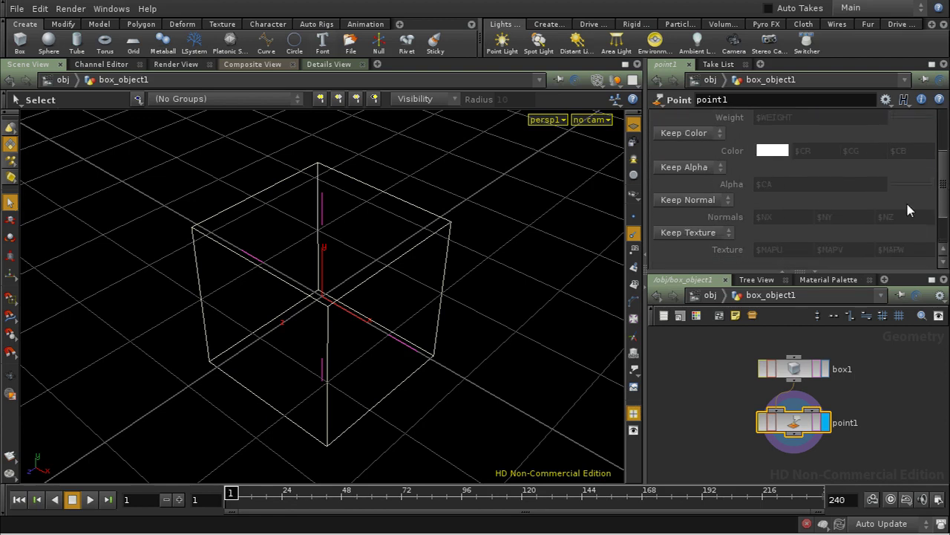
{"action": "left_click", "coordinate": [728, 201]}
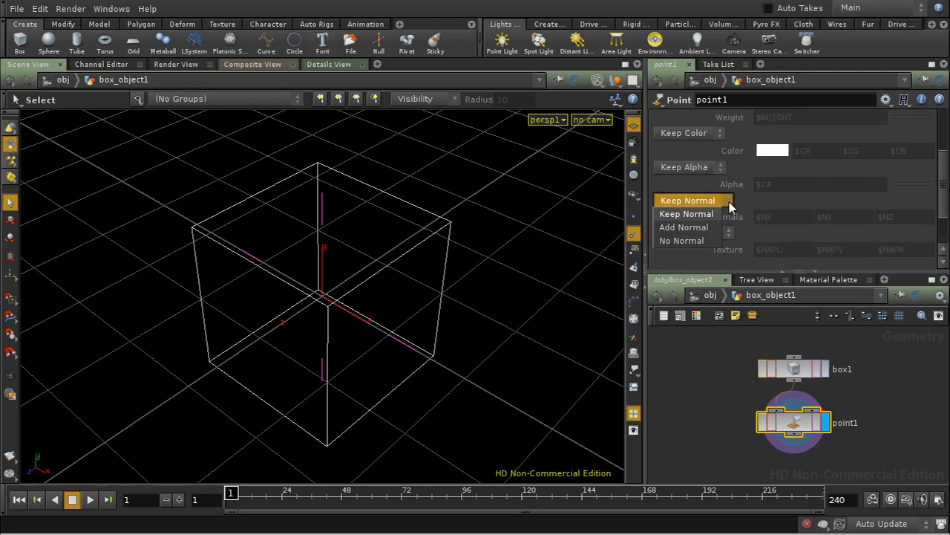
{"action": "left_click", "coordinate": [714, 228]}
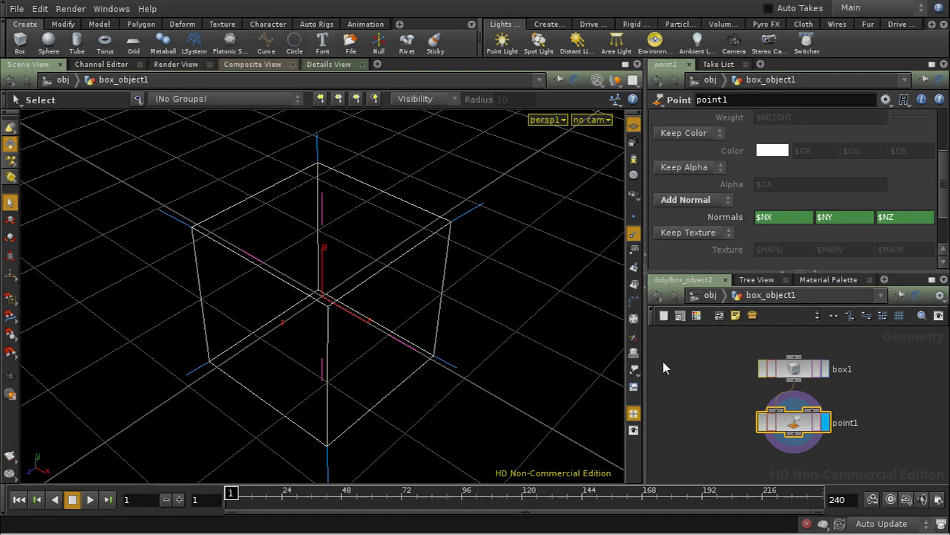
{"action": "left_click_drag", "start_coordinate": [547, 354], "coordinate": [440, 186]}
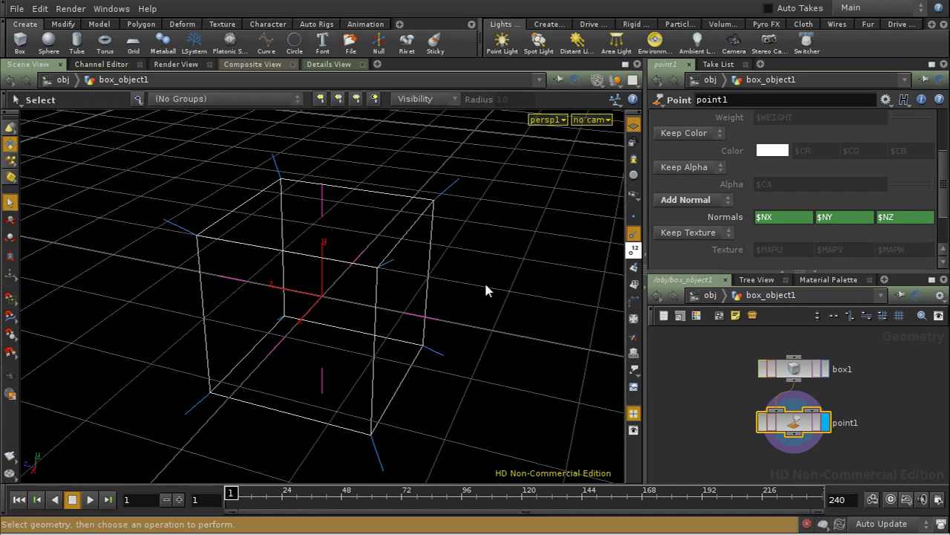
{"action": "left_click_drag", "start_coordinate": [486, 289], "coordinate": [505, 299]}
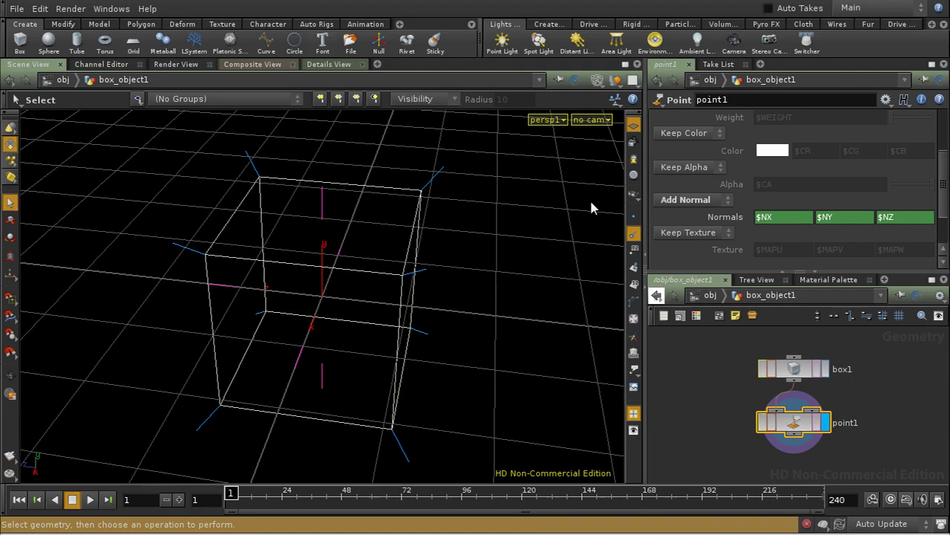
Apply the Facet tool from the Polygon shelf to the box, creating facet1 after point1
{"action": "left_click", "coordinate": [148, 25]}
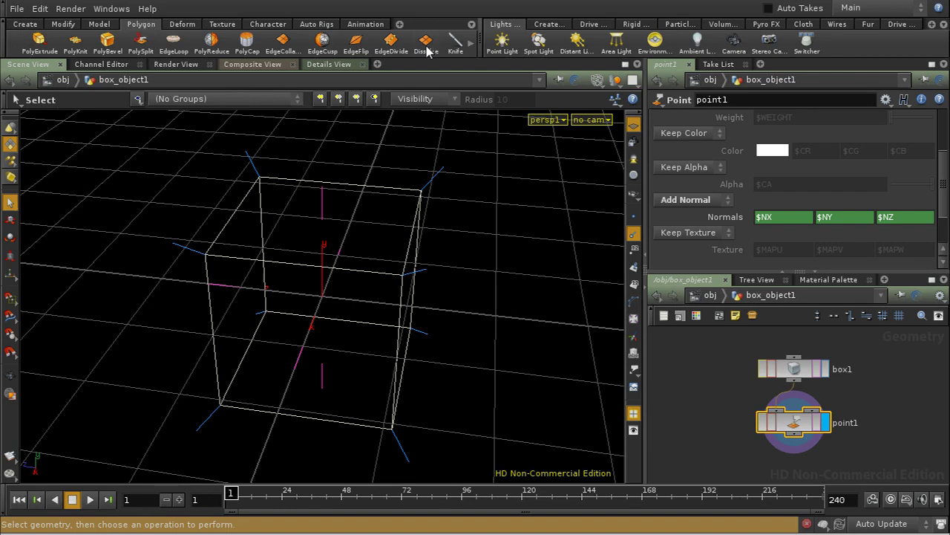
{"action": "left_click", "coordinate": [471, 44]}
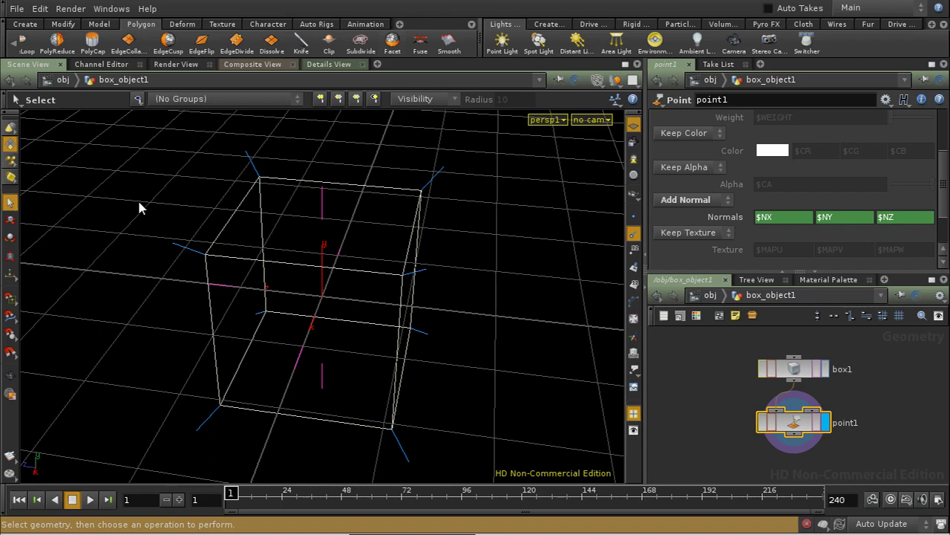
{"action": "left_click", "coordinate": [392, 42]}
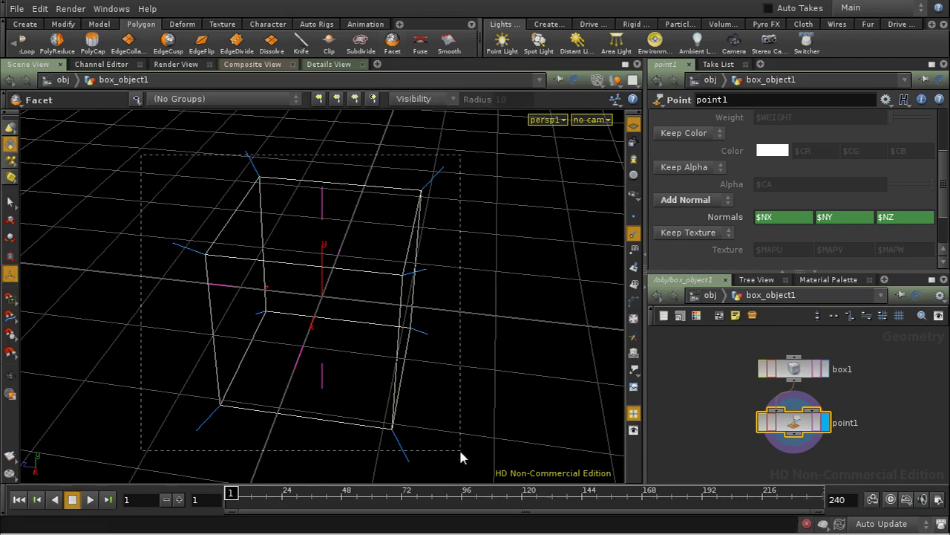
{"action": "key", "text": "n"}
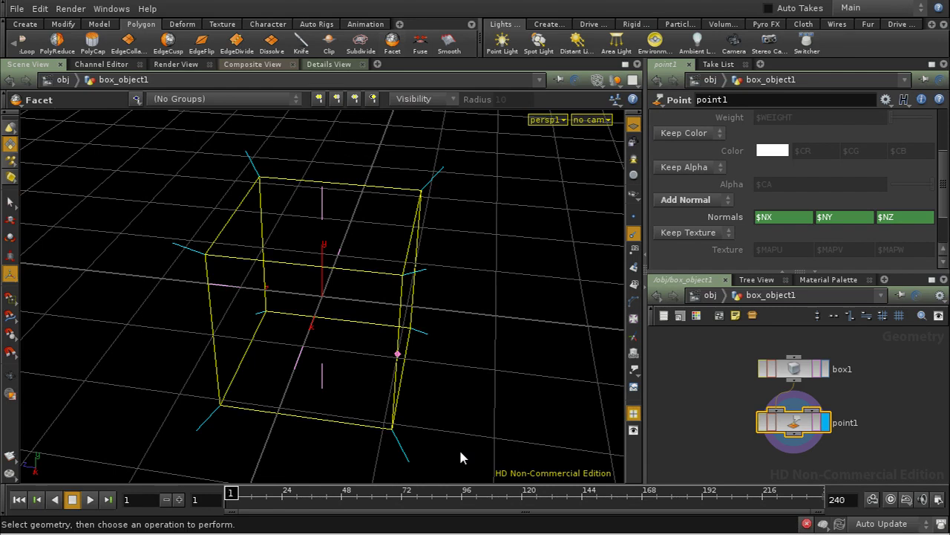
{"action": "key", "text": "Return"}
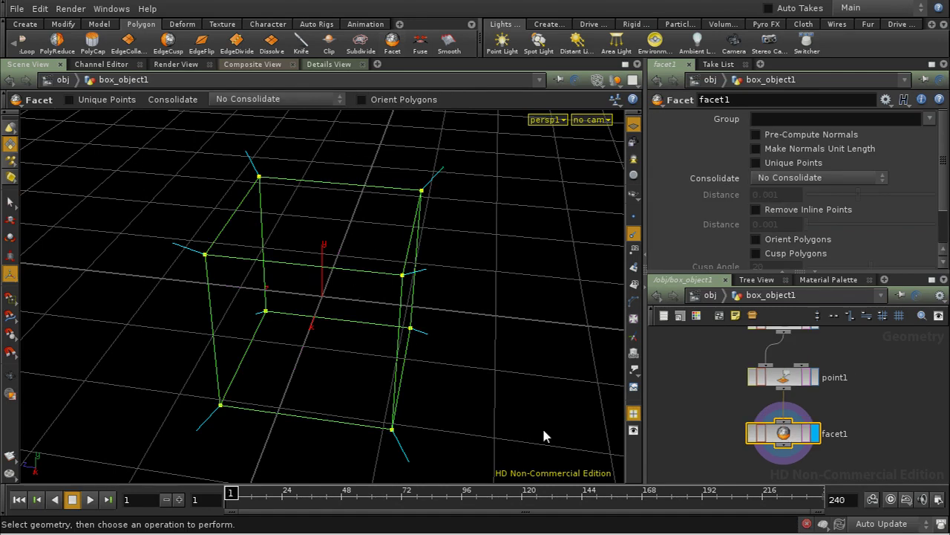
{"action": "scroll", "coordinate": [947, 184], "scroll_direction": "down", "scroll_amount": 3}
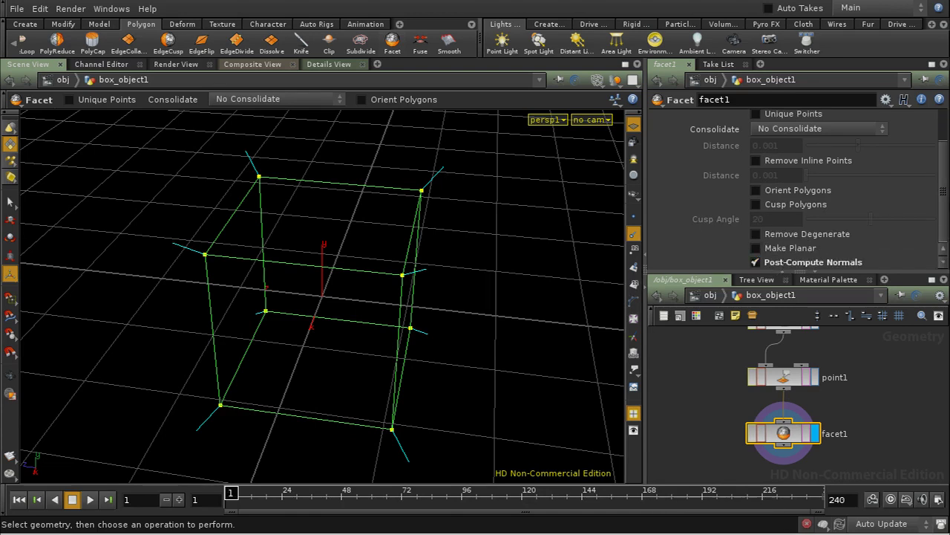
{"action": "left_click_drag", "start_coordinate": [945, 210], "coordinate": [940, 147]}
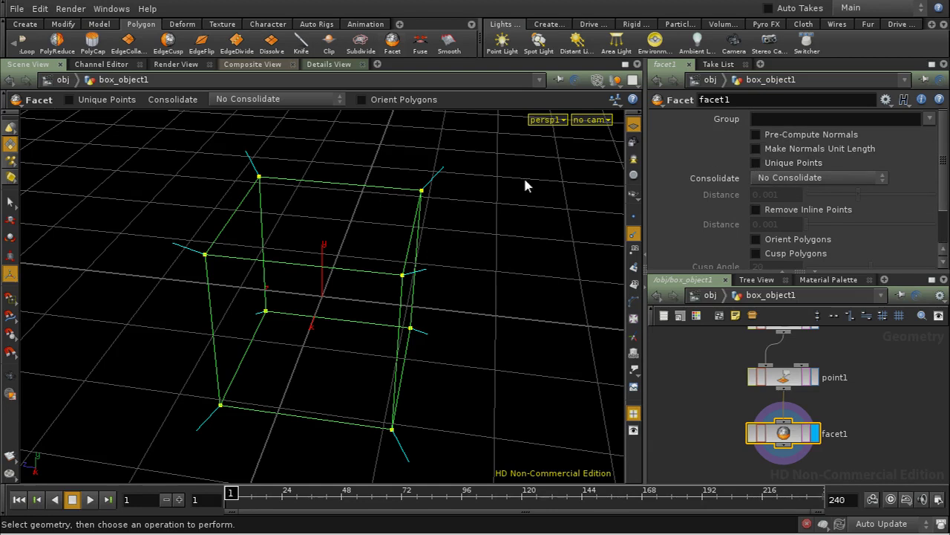
Enable Unique Points on facet1, orbit to inspect the split corners, and view its info
{"action": "left_click", "coordinate": [756, 163]}
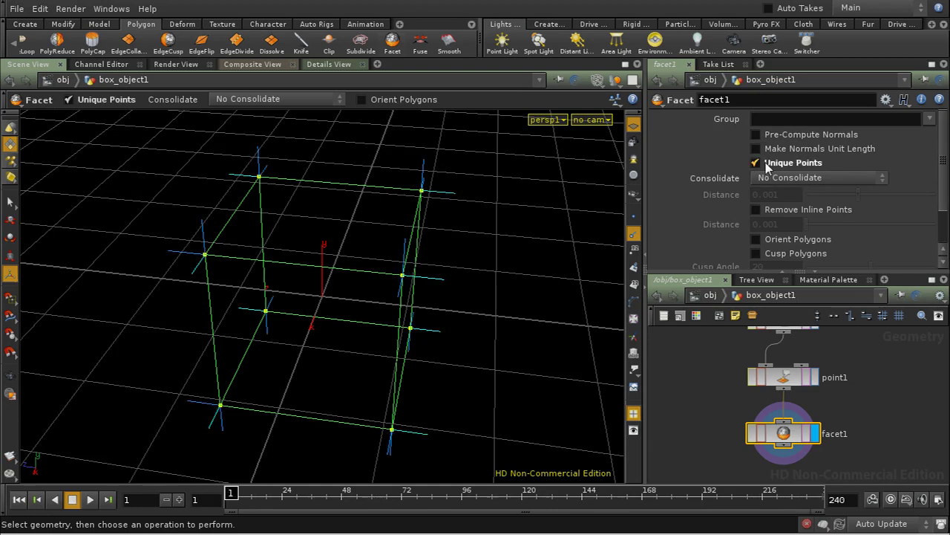
{"action": "left_click_drag", "start_coordinate": [463, 342], "coordinate": [421, 268], "text": "alt"}
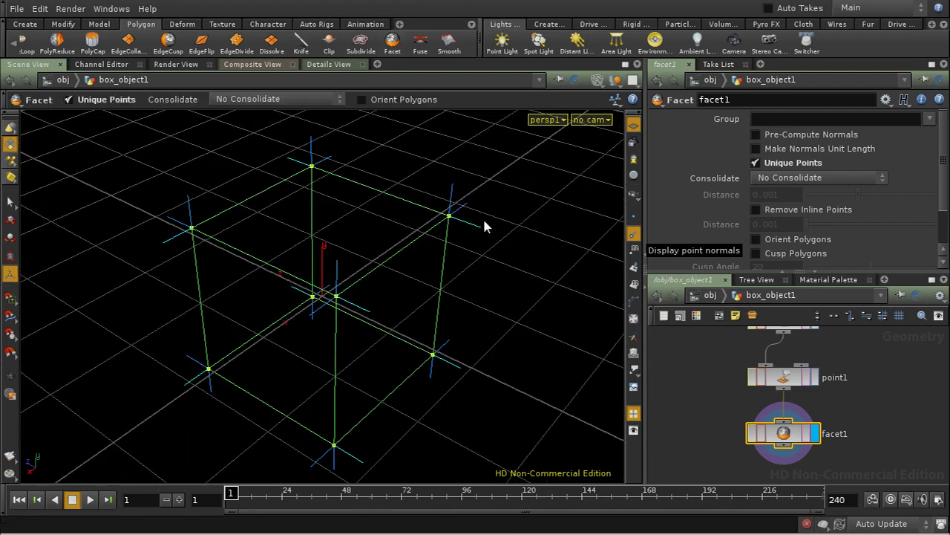
{"action": "key", "text": "s"}
{"action": "left_click_drag", "start_coordinate": [474, 242], "coordinate": [350, 292]}
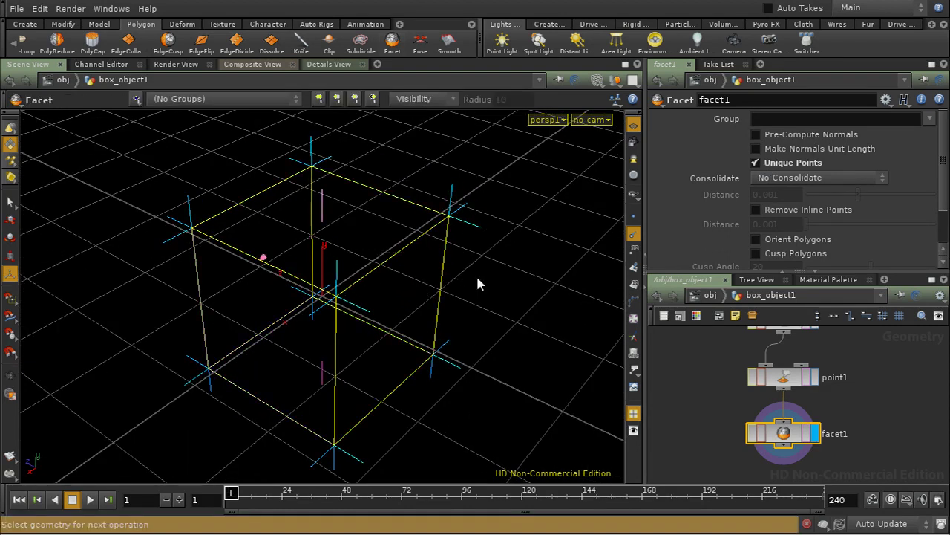
{"action": "key", "text": "Escape"}
{"action": "left_click_drag", "start_coordinate": [478, 283], "coordinate": [400, 246]}
{"action": "key", "text": "Escape"}
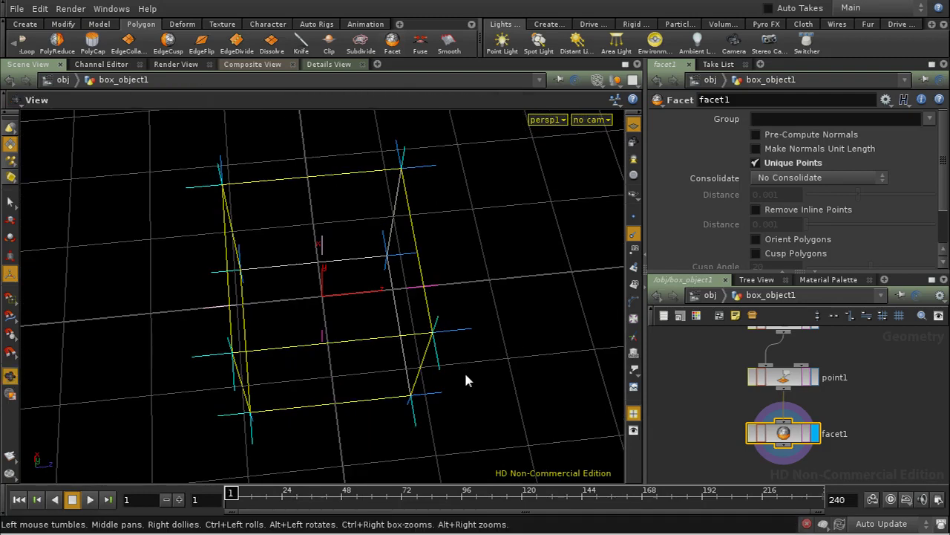
{"action": "left_click_drag", "start_coordinate": [464, 370], "coordinate": [484, 356]}
{"action": "key", "text": "Return"}
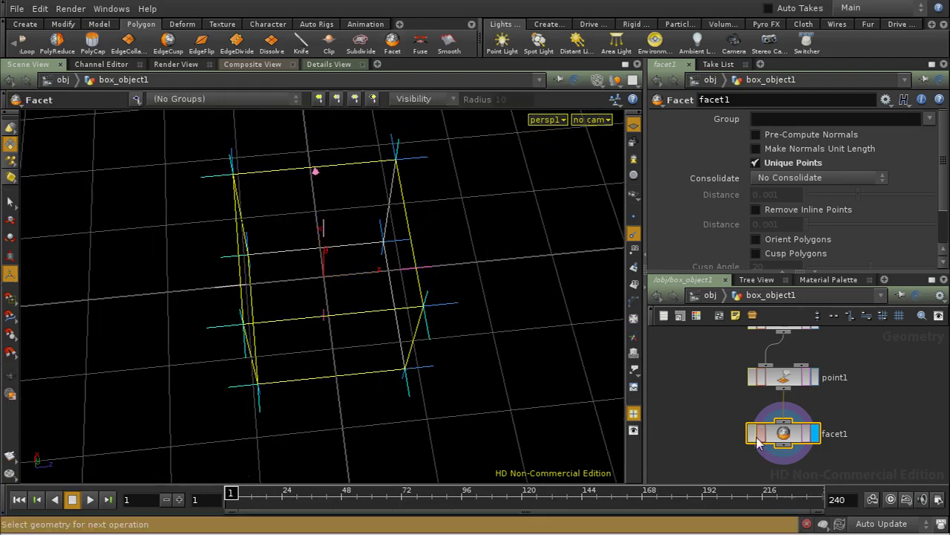
{"action": "middle_click", "coordinate": [793, 436]}
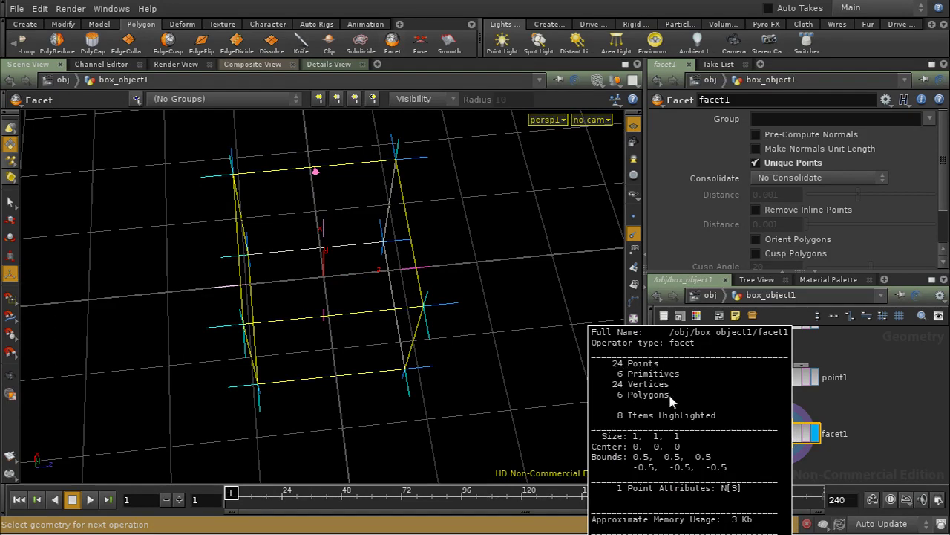
{"action": "left_click", "coordinate": [340, 66]}
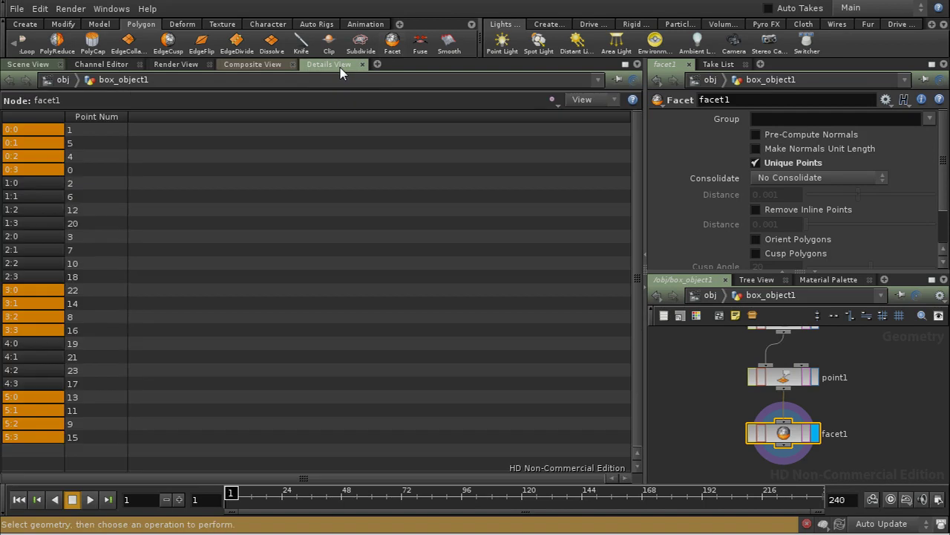
{"action": "left_click", "coordinate": [550, 101]}
{"action": "left_click", "coordinate": [572, 116]}
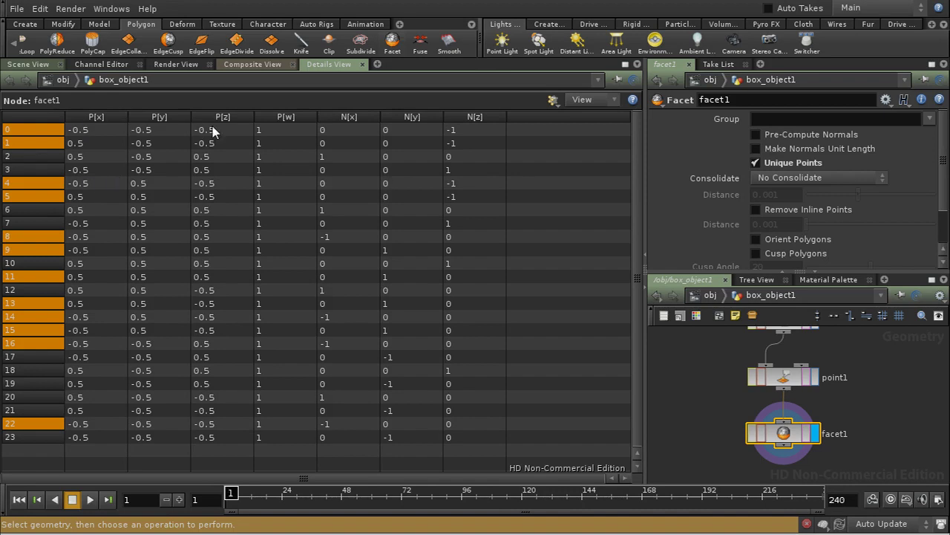
{"action": "left_click", "coordinate": [28, 64]}
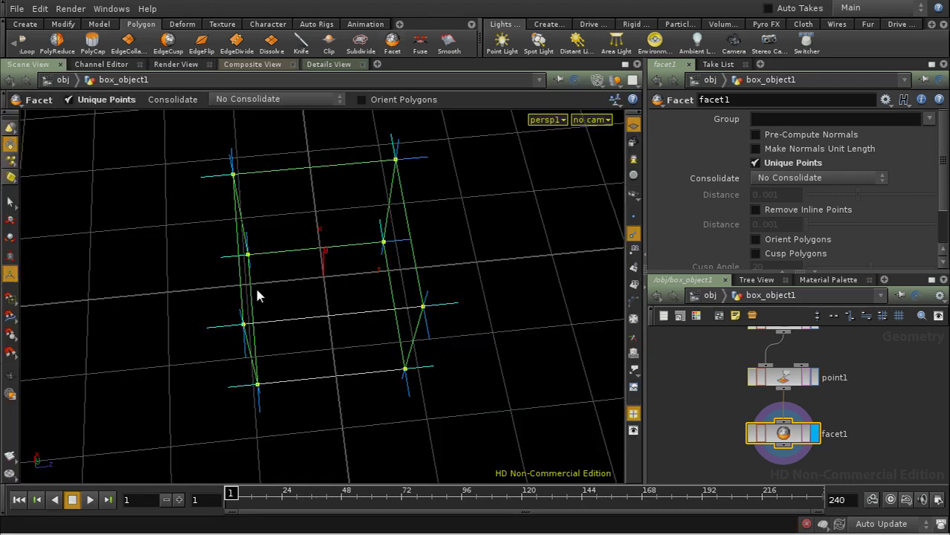
Swap the box's point normals for point numbers, then open facet1's Details View spreadsheet
{"action": "left_click", "coordinate": [634, 233]}
{"action": "left_click", "coordinate": [634, 250]}
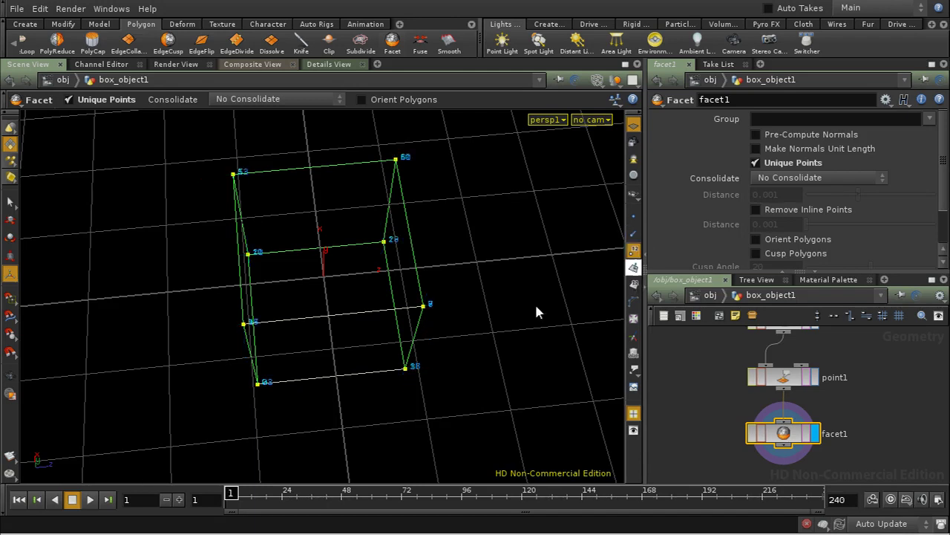
{"action": "key", "text": "Escape"}
{"action": "right_click_drag", "start_coordinate": [502, 265], "coordinate": [322, 160]}
{"action": "key", "text": "Return"}
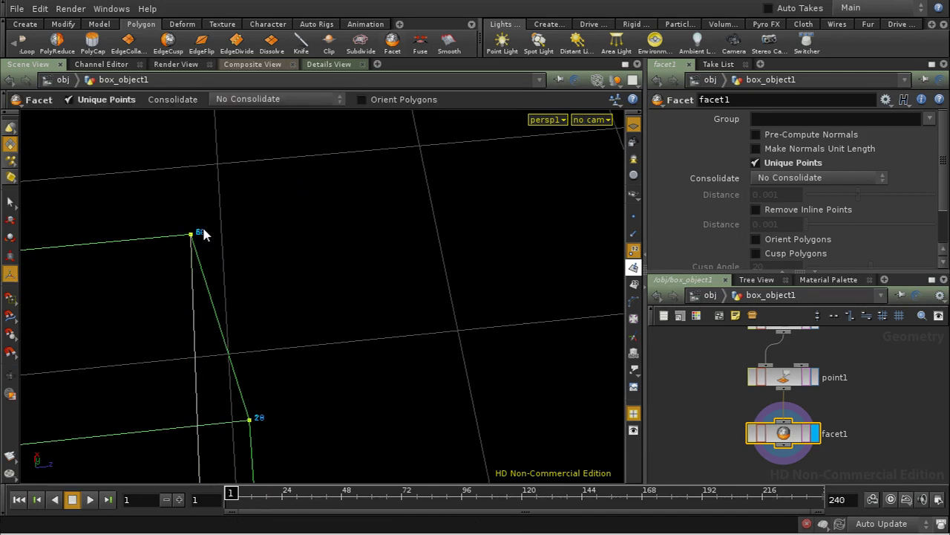
{"action": "left_click_drag", "start_coordinate": [353, 338], "coordinate": [399, 303]}
{"action": "left_click", "coordinate": [332, 65]}
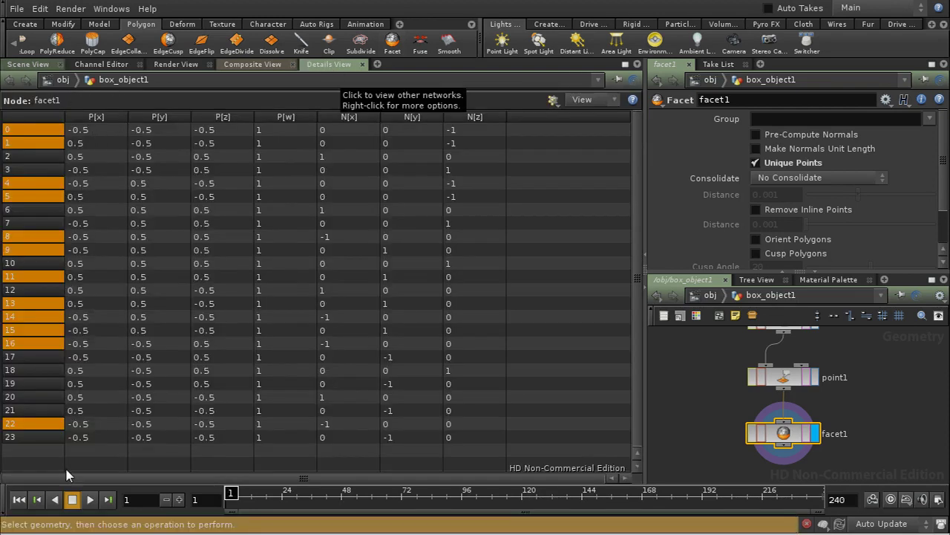
Show facet1's 24 vertices in Details View, sorted ascending by Point Num
{"action": "left_click", "coordinate": [552, 100]}
{"action": "left_click", "coordinate": [562, 130]}
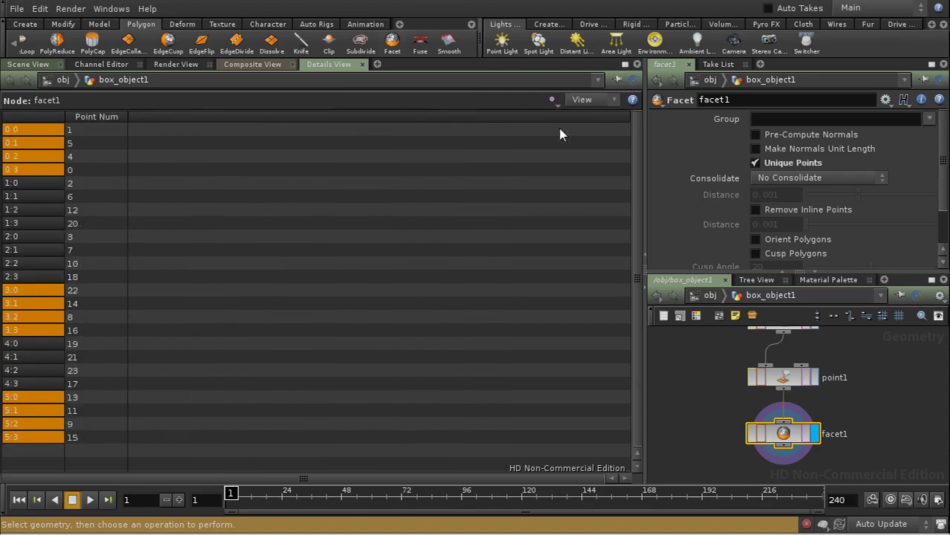
{"action": "left_click", "coordinate": [100, 119]}
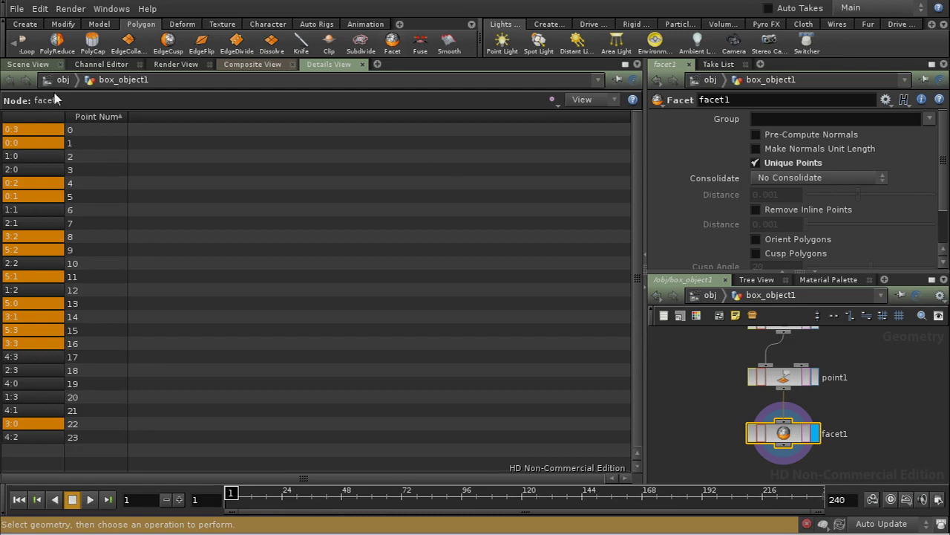
Switch back to the Scene View with the box's corner point numbers labelled
{"action": "left_click", "coordinate": [31, 65]}
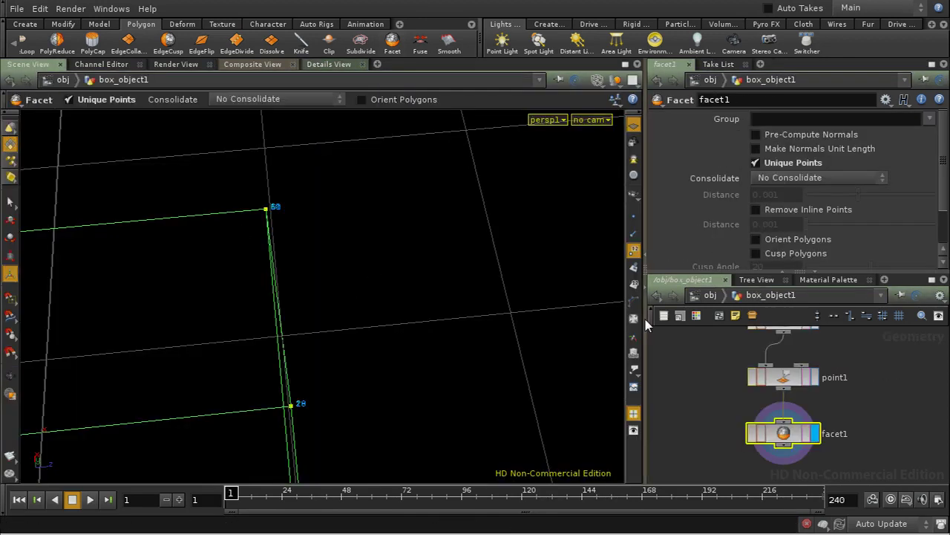
Hide the point numbers and show the box's point normals again, viewed from grid level
{"action": "left_click", "coordinate": [633, 250]}
{"action": "left_click", "coordinate": [633, 233]}
{"action": "key", "text": "Escape"}
{"action": "left_click_drag", "start_coordinate": [363, 338], "coordinate": [304, 525]}
{"action": "left_click_drag", "start_coordinate": [274, 252], "coordinate": [290, 326]}
{"action": "key", "text": "Return"}
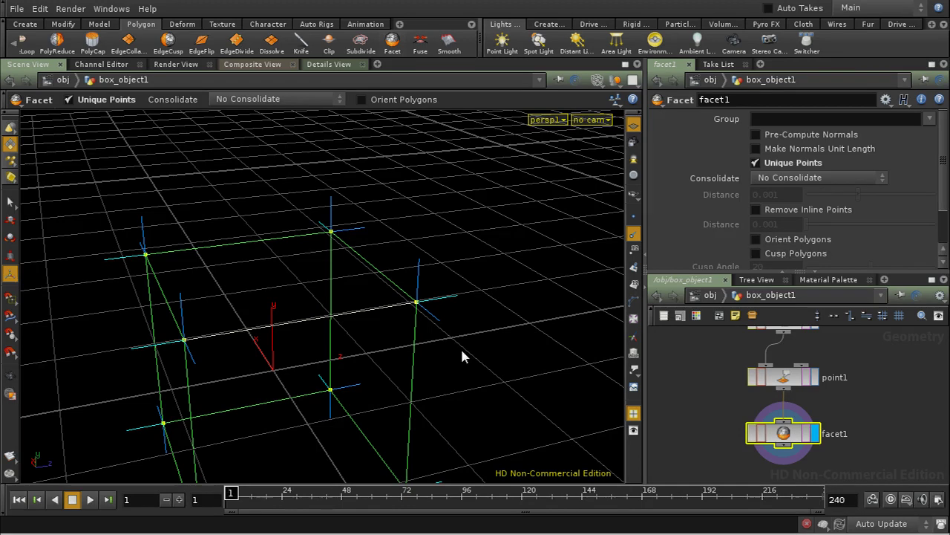
Render a region around the box to preview the shaded grey cube
{"action": "left_click_drag", "start_coordinate": [460, 346], "coordinate": [414, 275]}
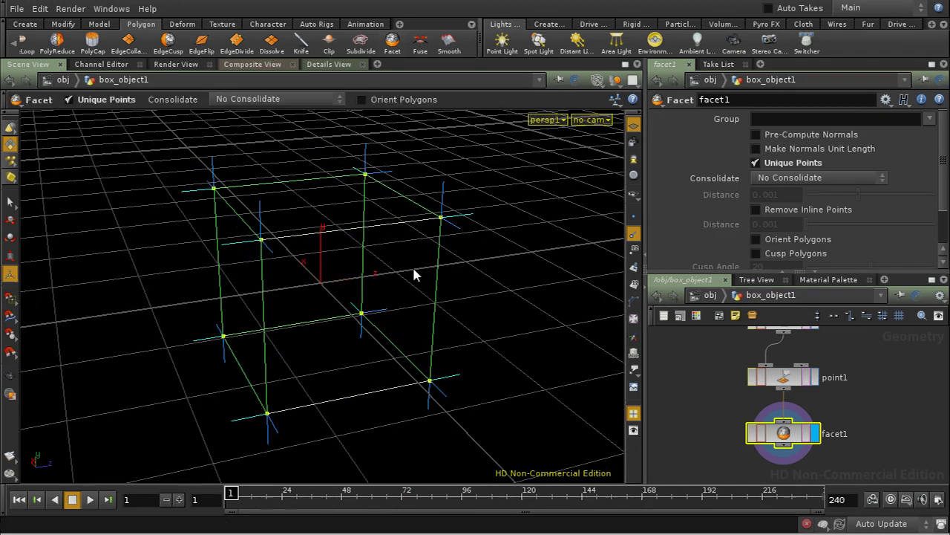
{"action": "left_click", "coordinate": [9, 394]}
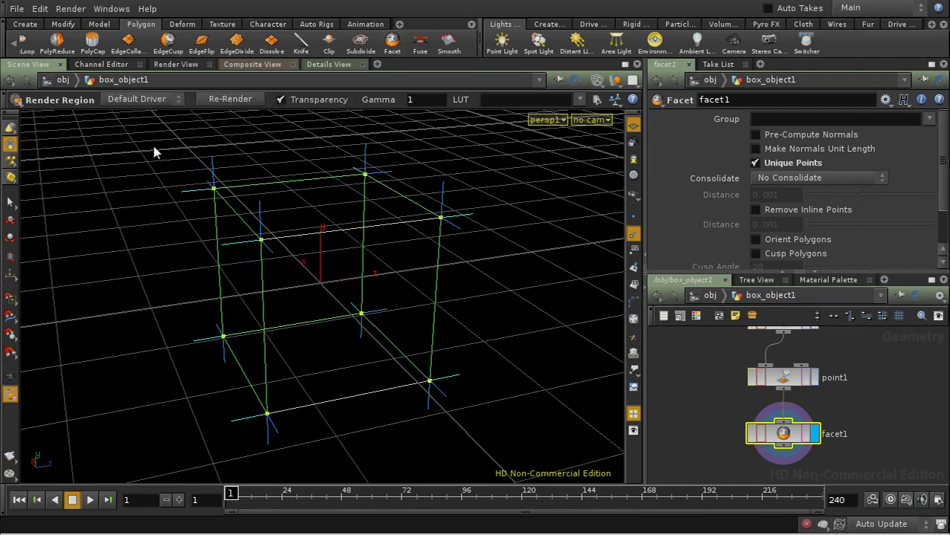
{"action": "left_click_drag", "start_coordinate": [148, 134], "coordinate": [437, 361]}
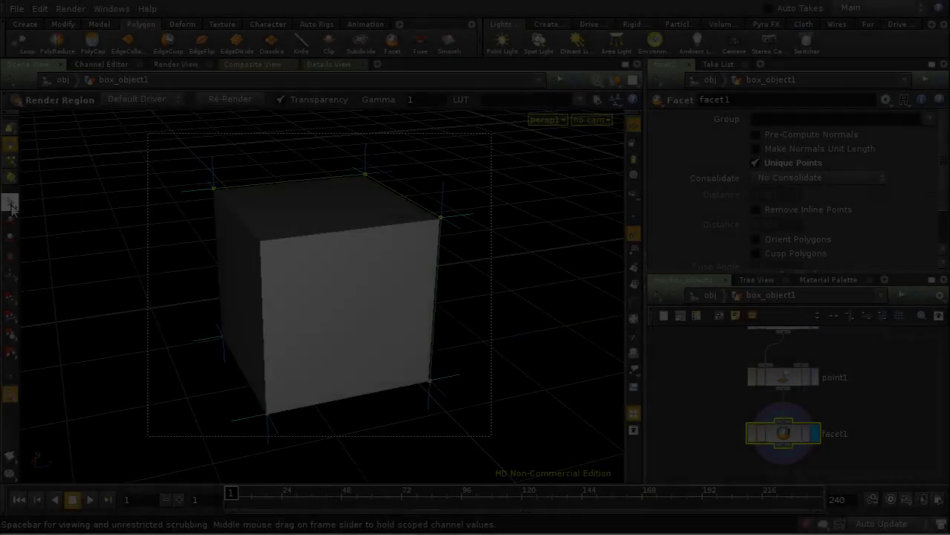
Leave render region, marquee-select all six box faces and add an edit1 node for scaling
{"action": "left_click", "coordinate": [11, 203]}
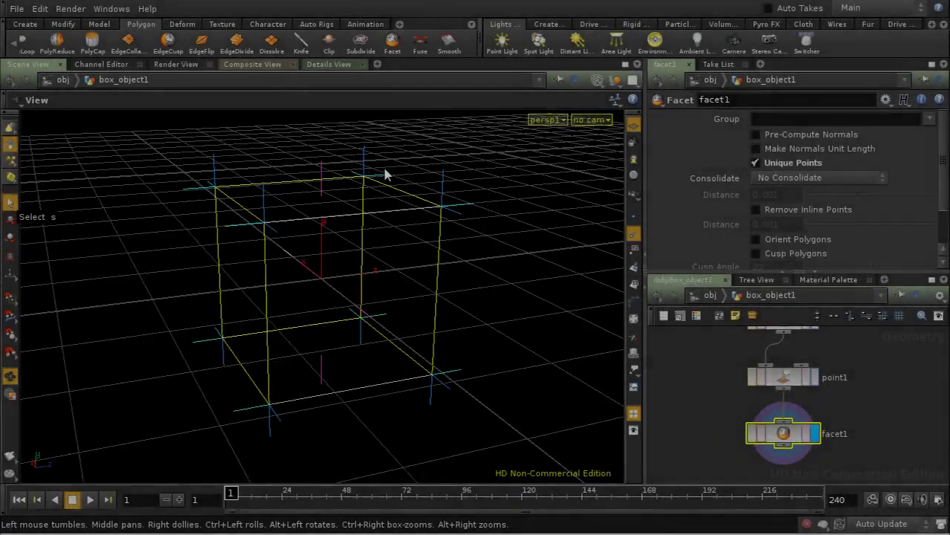
{"action": "right_click_drag", "start_coordinate": [386, 174], "coordinate": [393, 304]}
{"action": "left_click_drag", "start_coordinate": [329, 244], "coordinate": [386, 259]}
{"action": "key", "text": "s"}
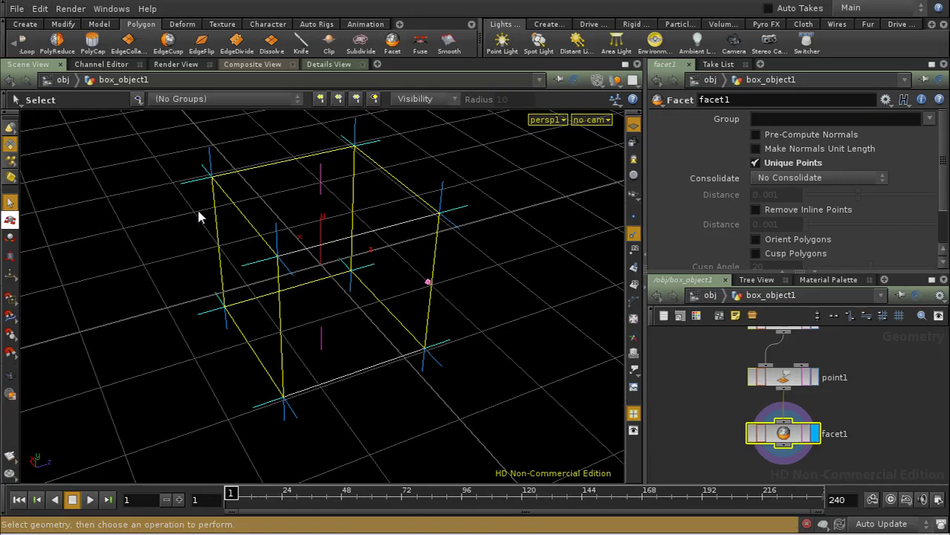
{"action": "left_click_drag", "start_coordinate": [152, 147], "coordinate": [490, 405]}
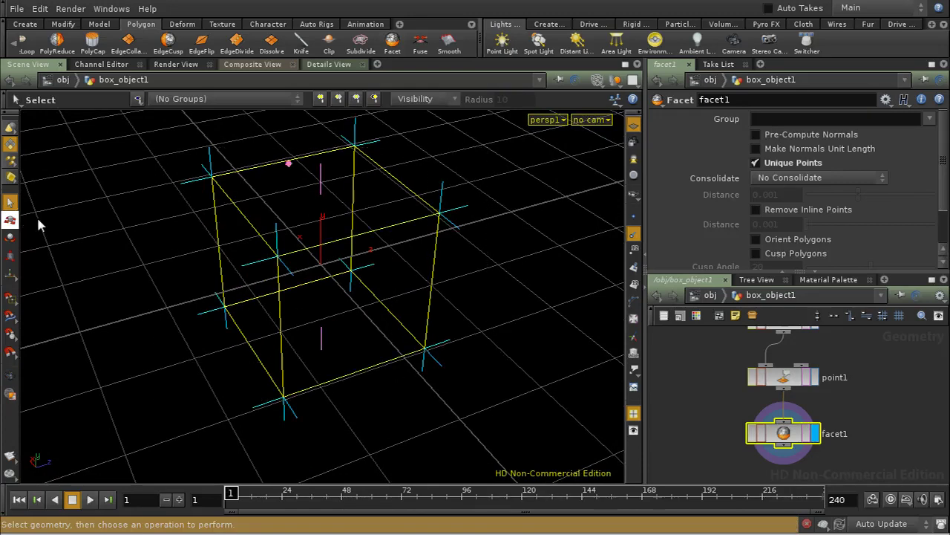
{"action": "left_click", "coordinate": [11, 255]}
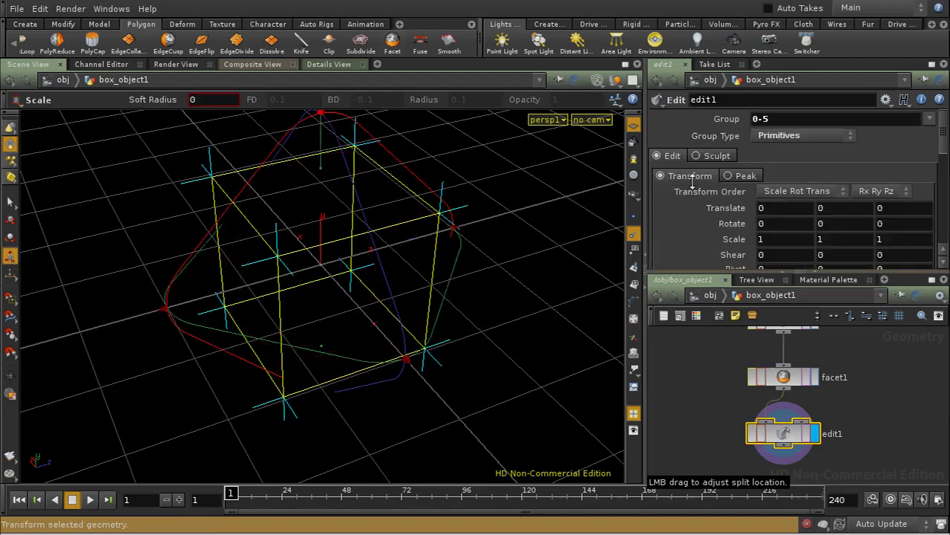
Set edit1 to Peak mode with Distance 0.2 and view the separated faces shaded
{"action": "left_click", "coordinate": [728, 176]}
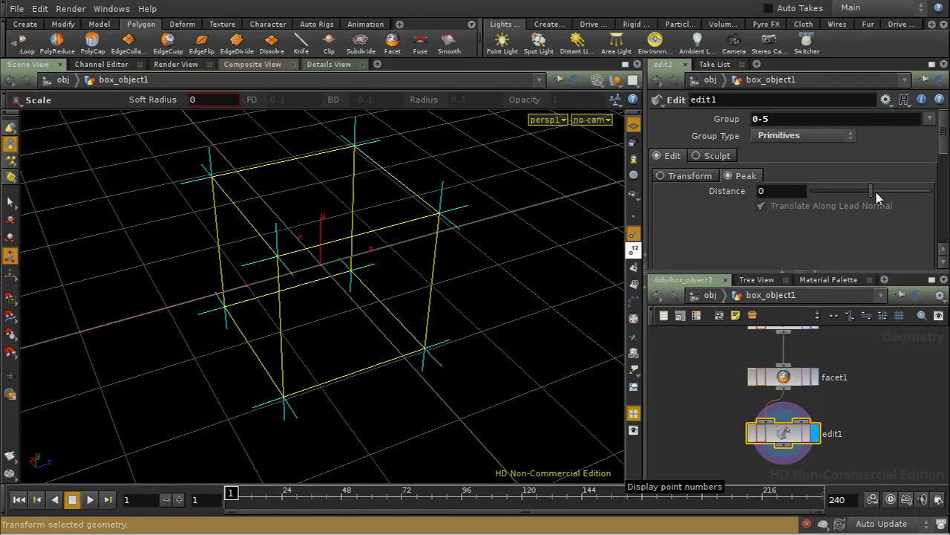
{"action": "left_click_drag", "start_coordinate": [869, 192], "coordinate": [872, 194]}
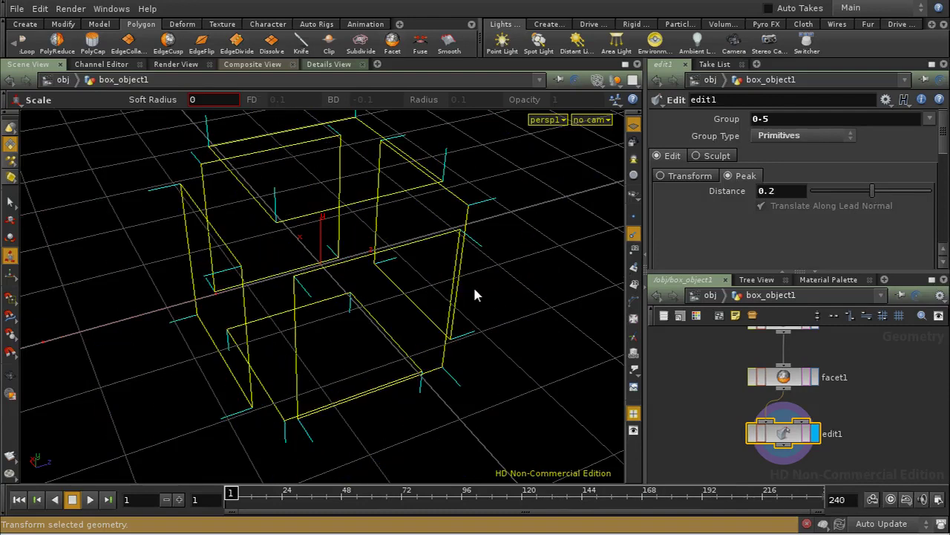
{"action": "key", "text": "w"}
{"action": "key", "text": "Escape"}
{"action": "mouse_move", "coordinate": [365, 259]}
{"action": "left_mouse_down"}
{"action": "mouse_move", "coordinate": [446, 267]}
{"action": "mouse_move", "coordinate": [413, 290]}
{"action": "mouse_move", "coordinate": [299, 237]}
{"action": "mouse_move", "coordinate": [248, 263]}
{"action": "mouse_move", "coordinate": [274, 318]}
{"action": "mouse_move", "coordinate": [333, 289]}
{"action": "mouse_move", "coordinate": [315, 239]}
{"action": "left_mouse_up"}
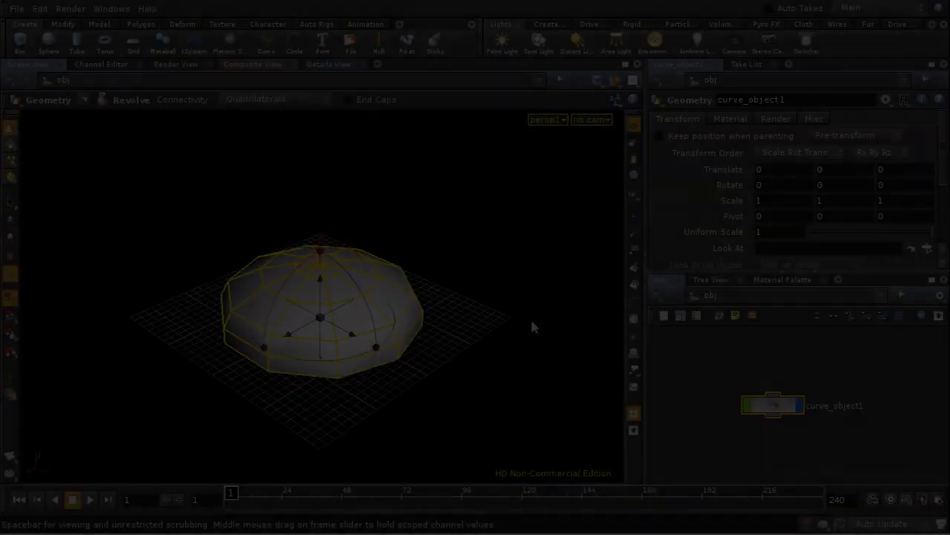
Dive into curve_object1 and select the band of faces along the dome's bottom rim
{"action": "left_click_drag", "start_coordinate": [522, 316], "coordinate": [488, 326]}
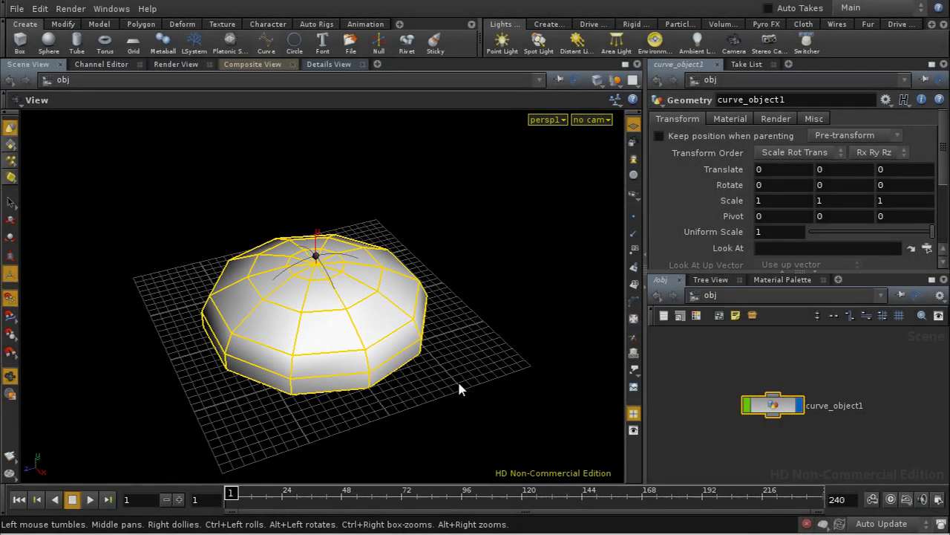
{"action": "key", "text": "Return"}
{"action": "key", "text": "Escape"}
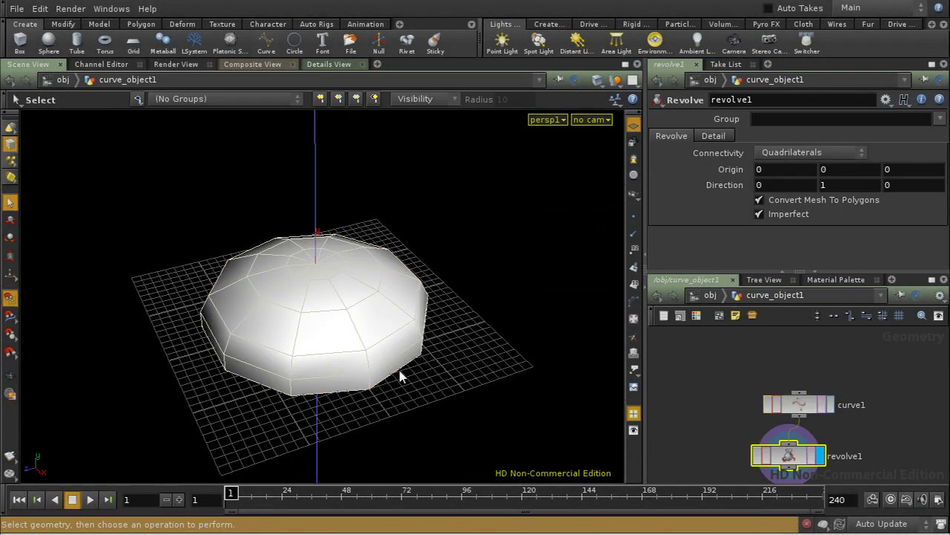
{"action": "left_click", "coordinate": [463, 379]}
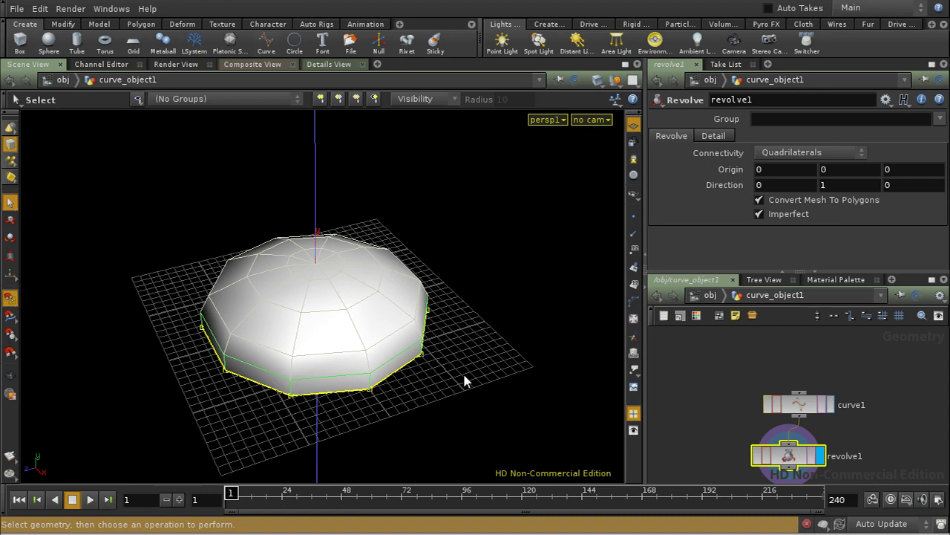
{"action": "key", "text": "Escape"}
{"action": "mouse_move", "coordinate": [384, 378]}
{"action": "left_mouse_down"}
{"action": "mouse_move", "coordinate": [341, 334]}
{"action": "mouse_move", "coordinate": [321, 326]}
{"action": "mouse_move", "coordinate": [397, 354]}
{"action": "mouse_move", "coordinate": [374, 371]}
{"action": "left_mouse_up"}
{"action": "key", "text": "s"}
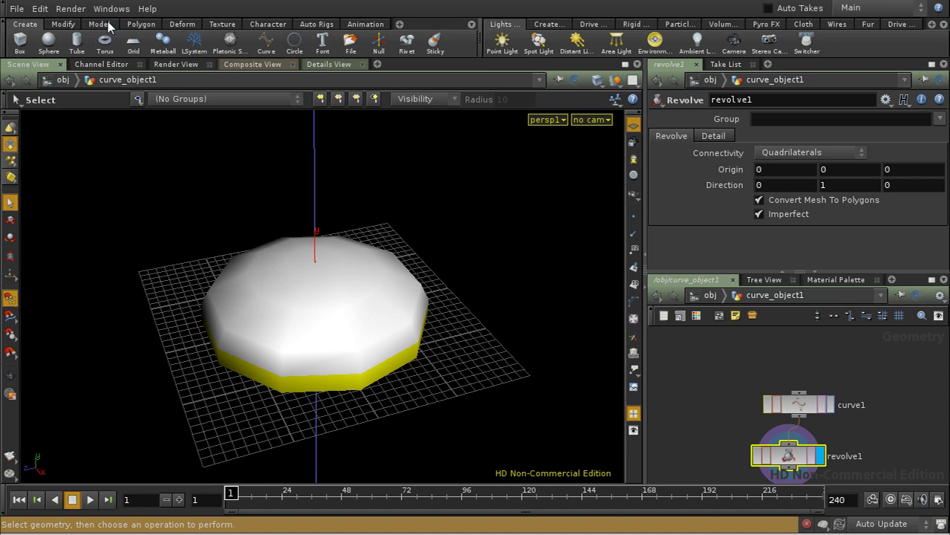
{"action": "left_click", "coordinate": [145, 26]}
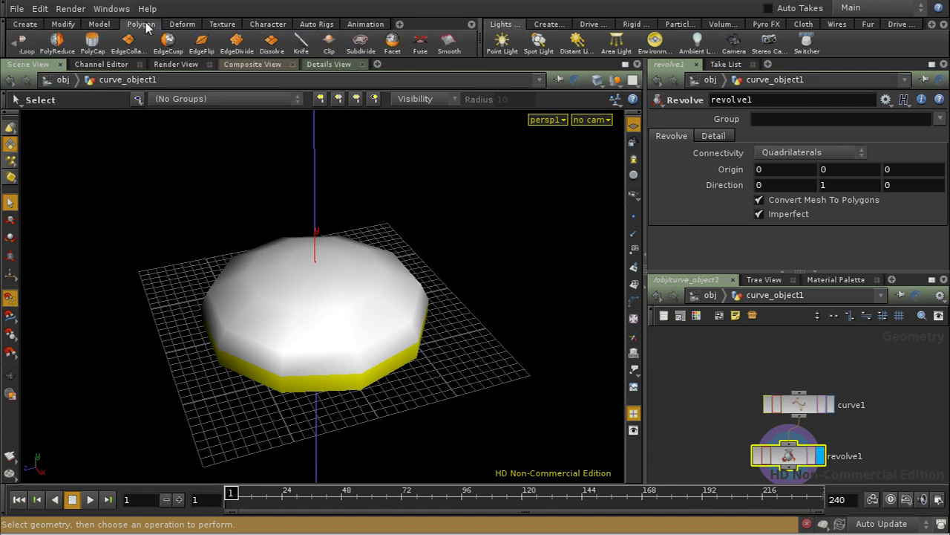
{"action": "left_click", "coordinate": [403, 52]}
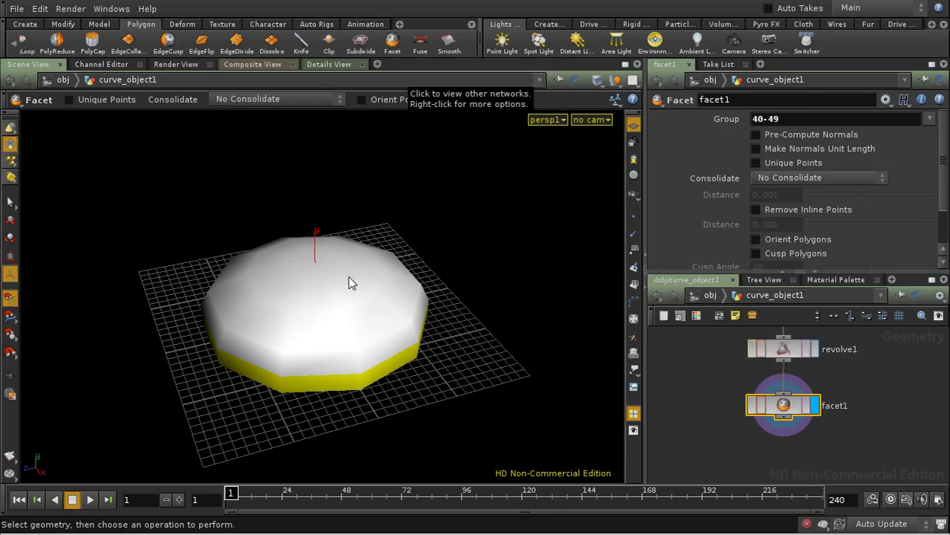
{"action": "left_click", "coordinate": [11, 394]}
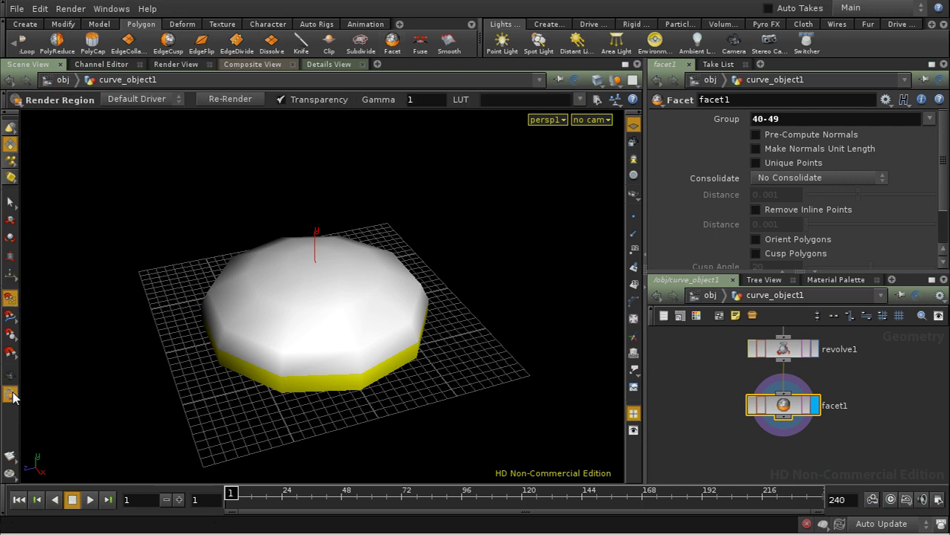
{"action": "left_click", "coordinate": [808, 164]}
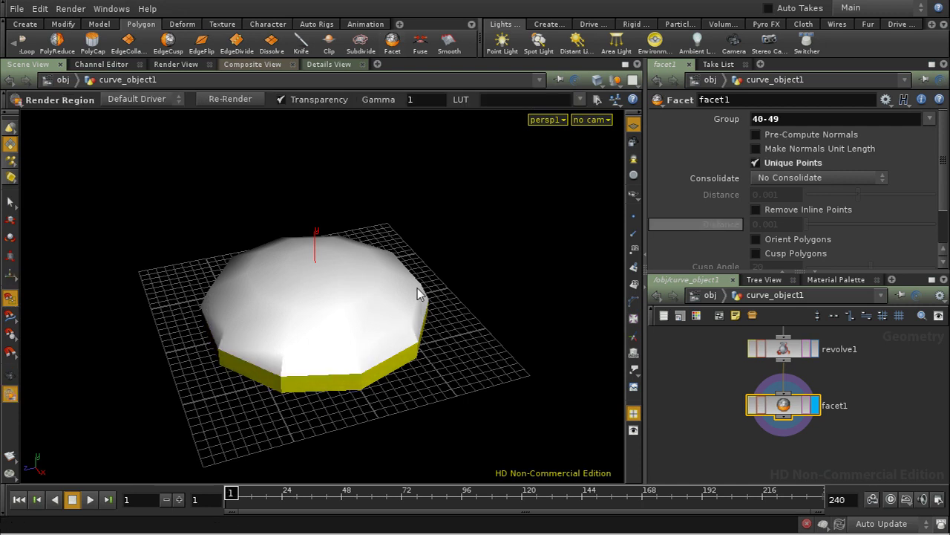
{"action": "left_click_drag", "start_coordinate": [143, 270], "coordinate": [298, 401]}
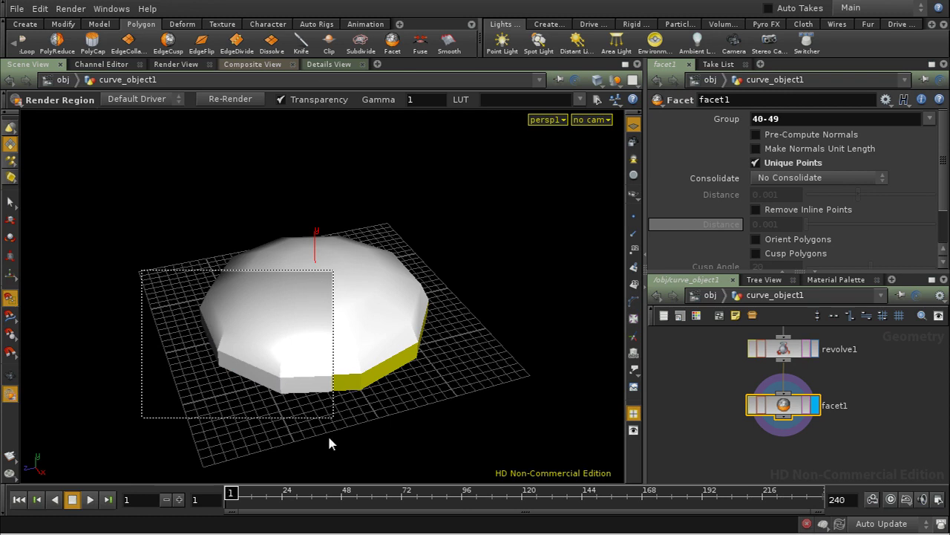
{"action": "left_click", "coordinate": [10, 202]}
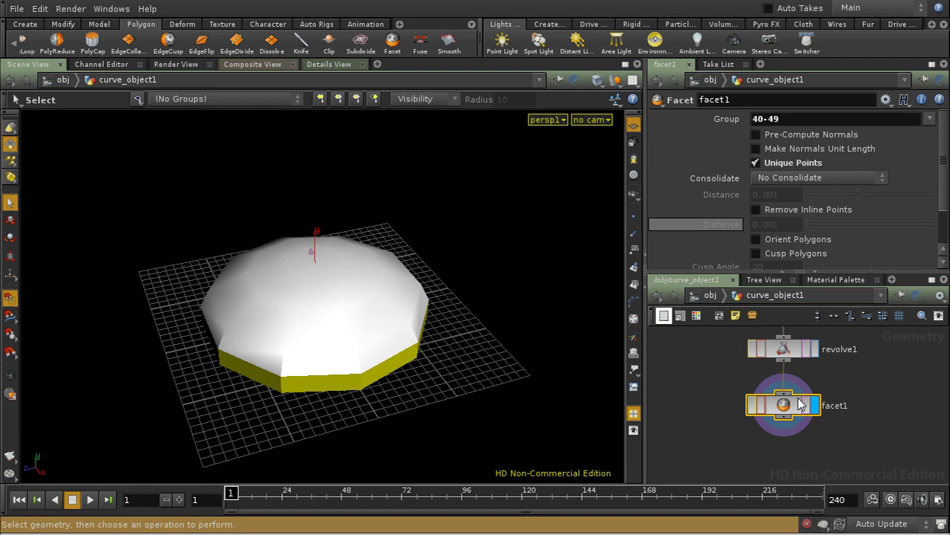
{"action": "key", "text": "Delete"}
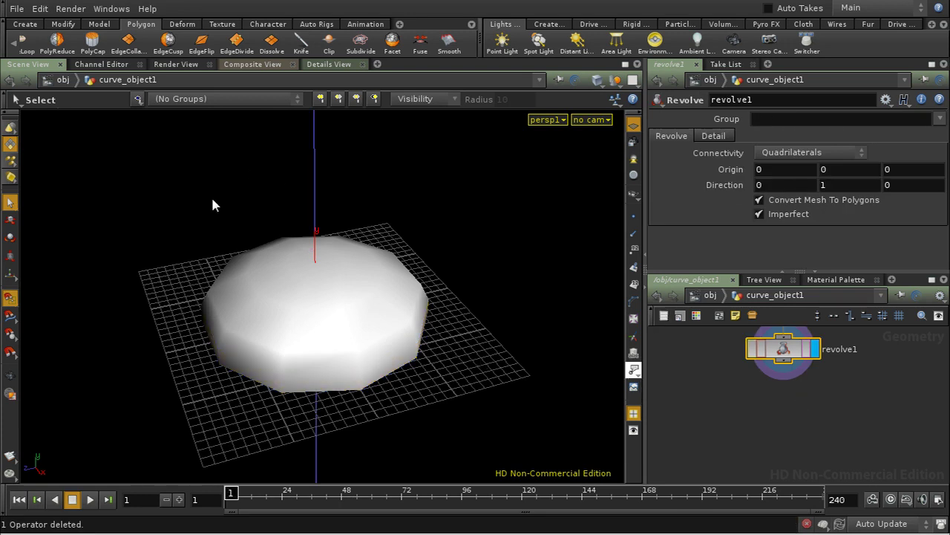
Apply a Facet to every dome face with Cusp Polygons enabled at cusp angle 20
{"action": "left_click", "coordinate": [392, 41]}
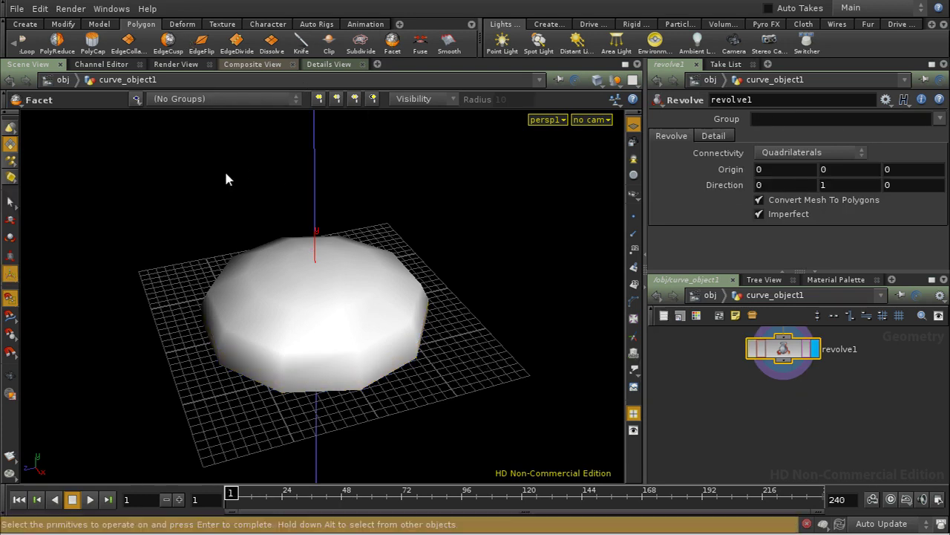
{"action": "left_click_drag", "start_coordinate": [261, 248], "coordinate": [443, 437]}
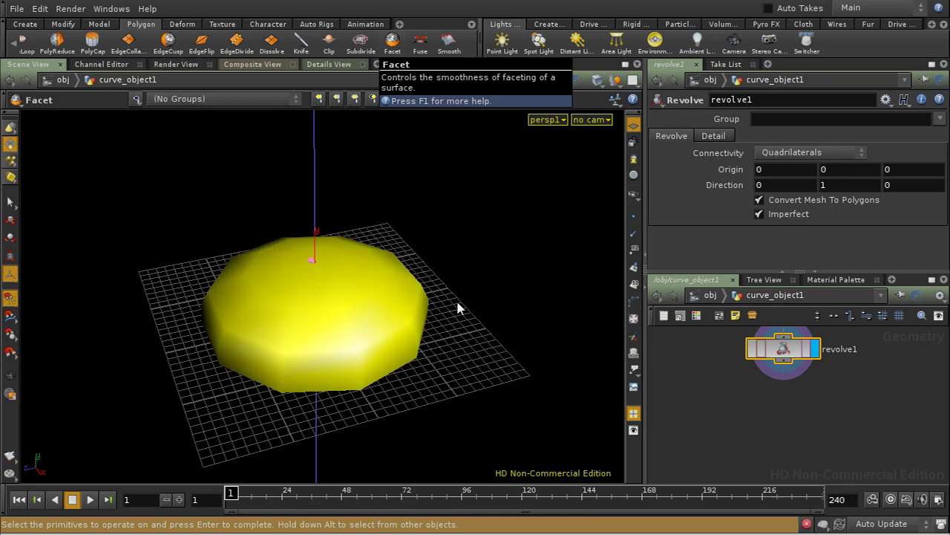
{"action": "key", "text": "Return"}
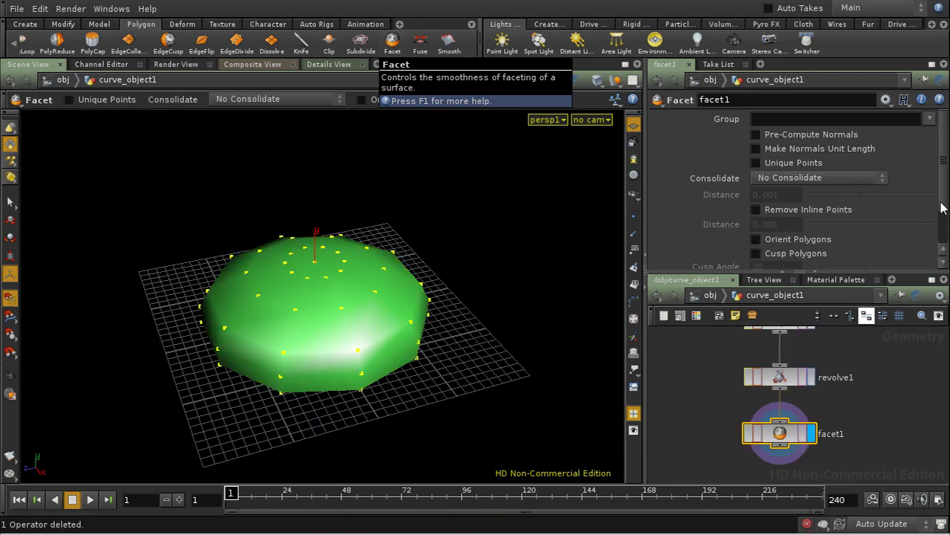
{"action": "scroll", "coordinate": [941, 208], "scroll_direction": "down", "scroll_amount": 3}
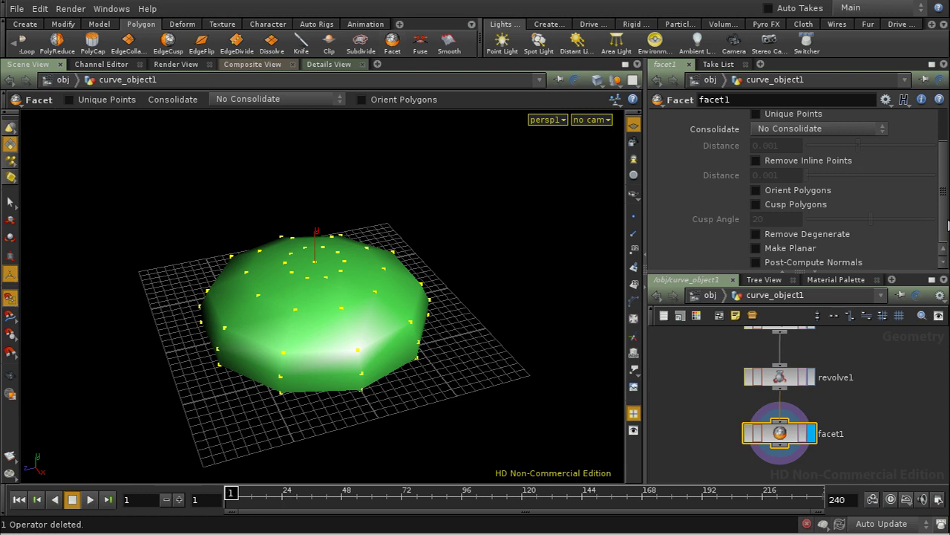
{"action": "scroll", "coordinate": [947, 227], "scroll_direction": "up", "scroll_amount": 1}
{"action": "scroll", "coordinate": [948, 227], "scroll_direction": "down", "scroll_amount": 1}
{"action": "left_click", "coordinate": [778, 208]}
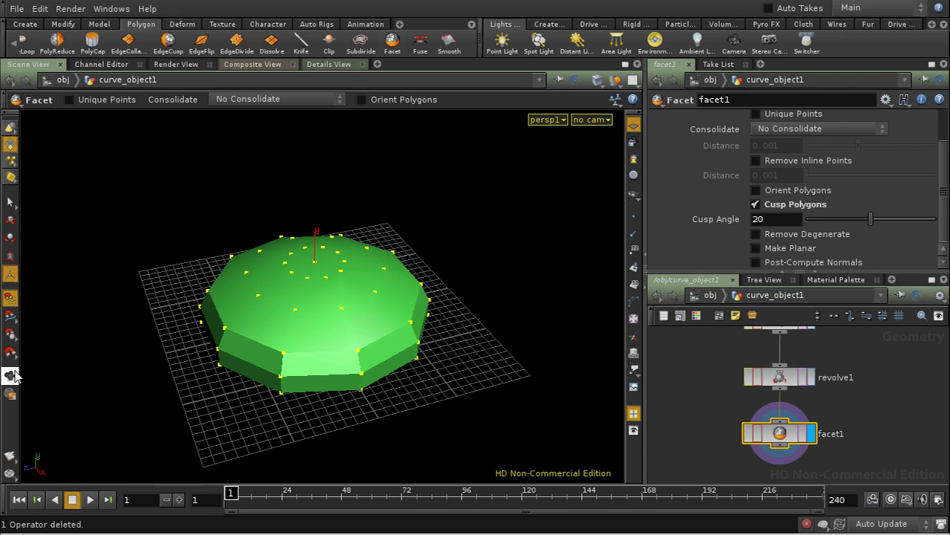
Render a region preview over the dome and display its primitive normals
{"action": "left_click", "coordinate": [10, 393]}
{"action": "left_click_drag", "start_coordinate": [156, 256], "coordinate": [365, 412]}
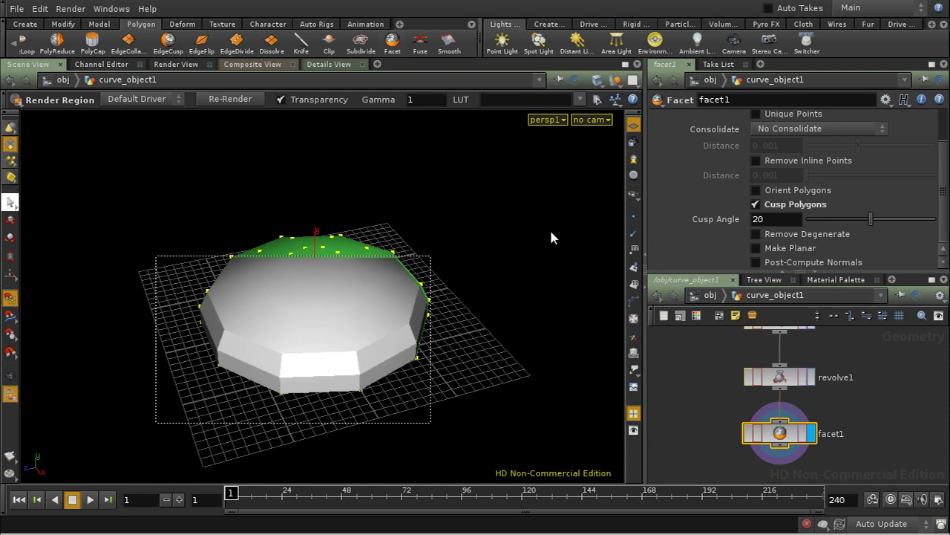
{"action": "left_click", "coordinate": [633, 267]}
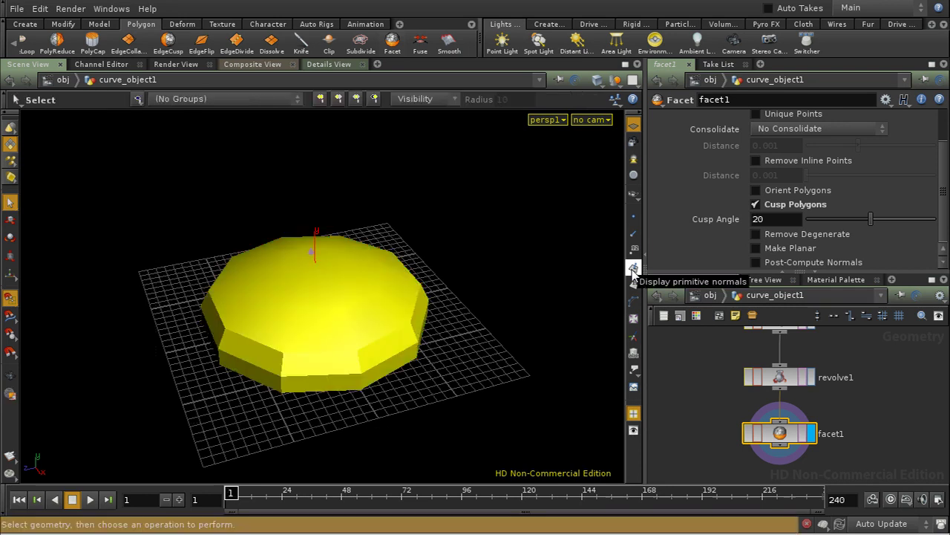
Lower facet1's Cusp Angle to 8.3 so every dome face renders flat
{"action": "key", "text": "Escape"}
{"action": "mouse_move", "coordinate": [439, 343]}
{"action": "left_mouse_down"}
{"action": "mouse_move", "coordinate": [440, 282]}
{"action": "mouse_move", "coordinate": [446, 308]}
{"action": "mouse_move", "coordinate": [483, 340]}
{"action": "mouse_move", "coordinate": [425, 342]}
{"action": "left_mouse_up"}
{"action": "right_click_drag", "start_coordinate": [424, 341], "coordinate": [400, 266]}
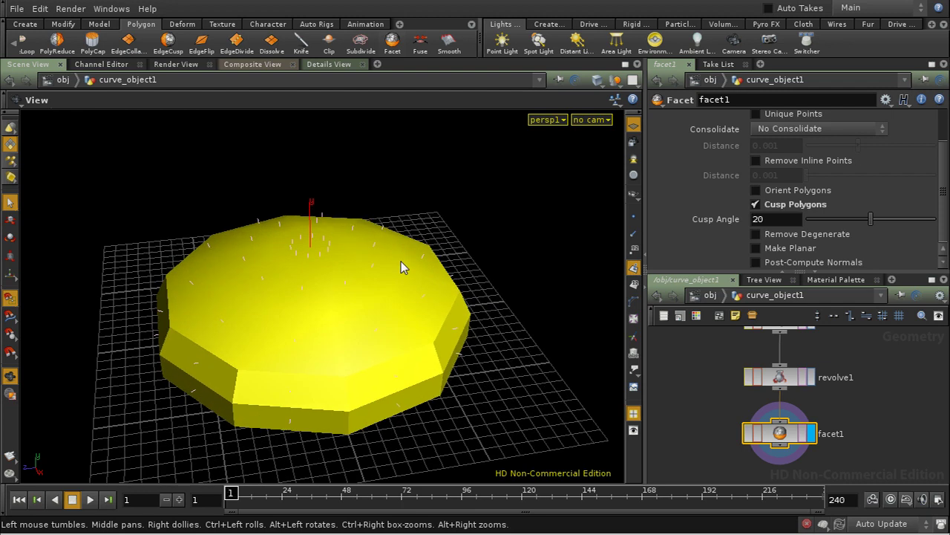
{"action": "key", "text": "s"}
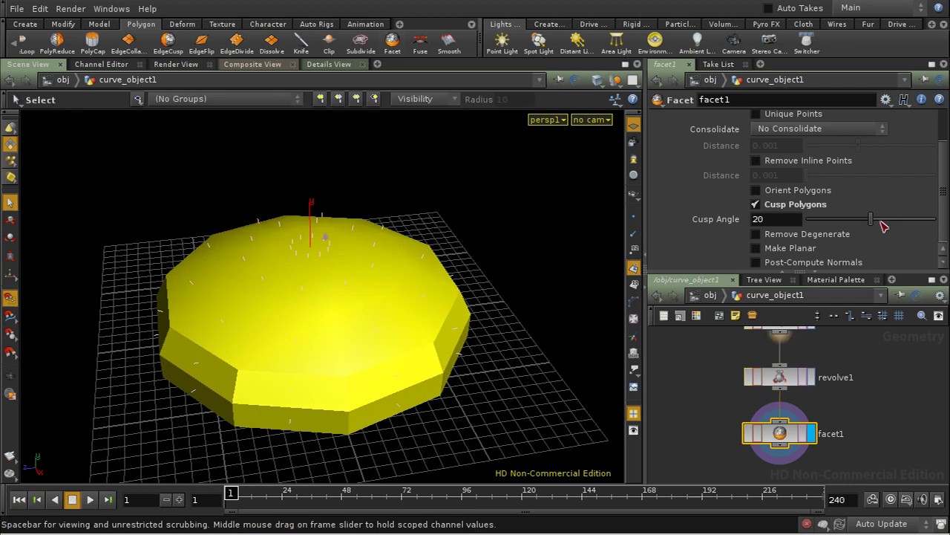
{"action": "mouse_move", "coordinate": [873, 220]}
{"action": "left_mouse_down"}
{"action": "mouse_move", "coordinate": [947, 233]}
{"action": "mouse_move", "coordinate": [836, 230]}
{"action": "left_mouse_up"}
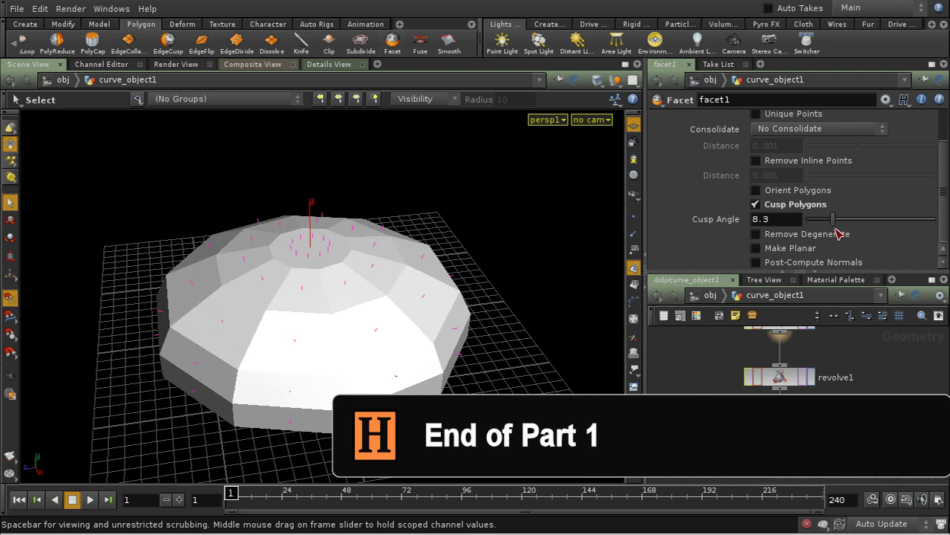